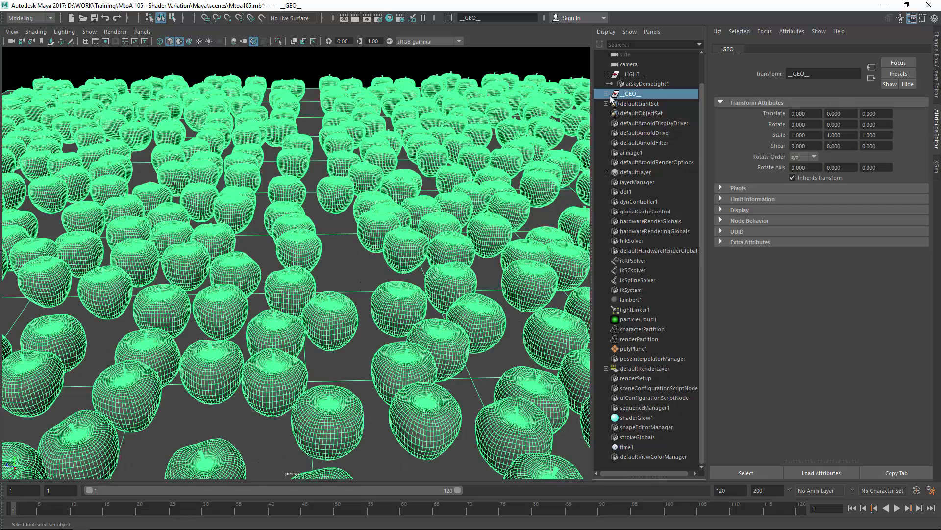
# Assign a new alSurface material to the Apples group and open the Hypershade beside the apples in the viewport
pyautogui.scroll(1, 647, 245)
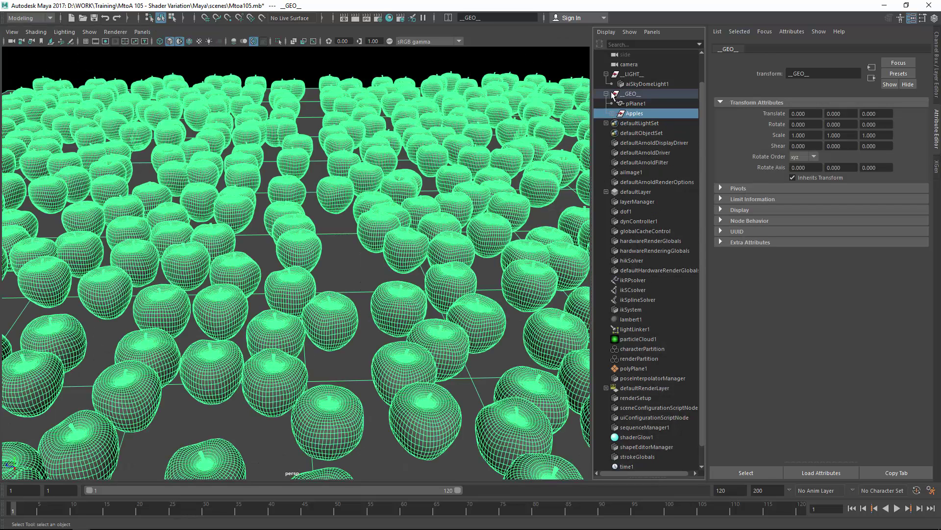
pyautogui.moveTo(331, 195); pyautogui.dragTo(395, 478, button='right')
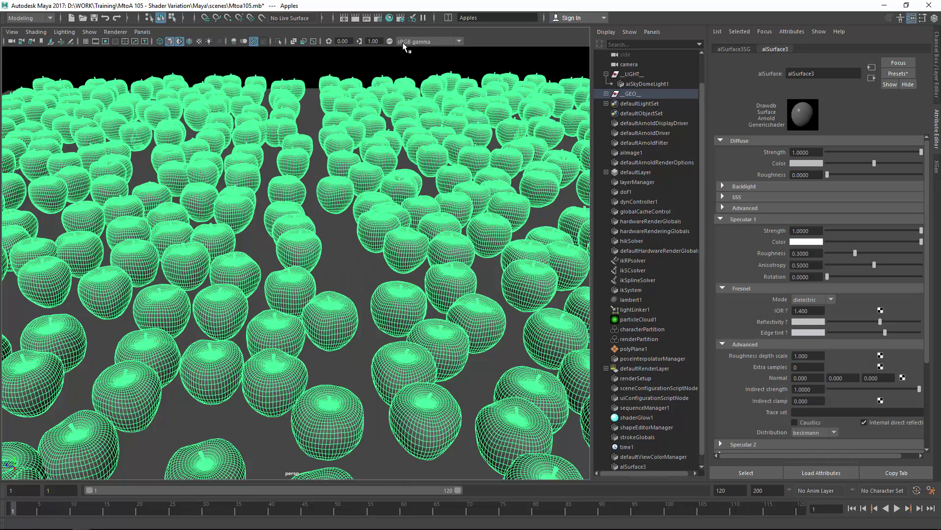
pyautogui.click(390, 18)
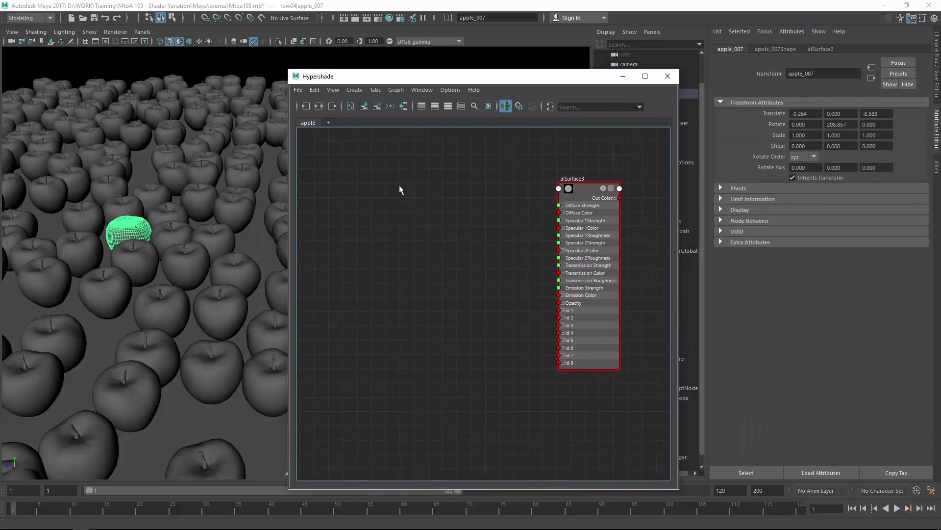
pyautogui.moveTo(411, 76); pyautogui.dragTo(529, 68)
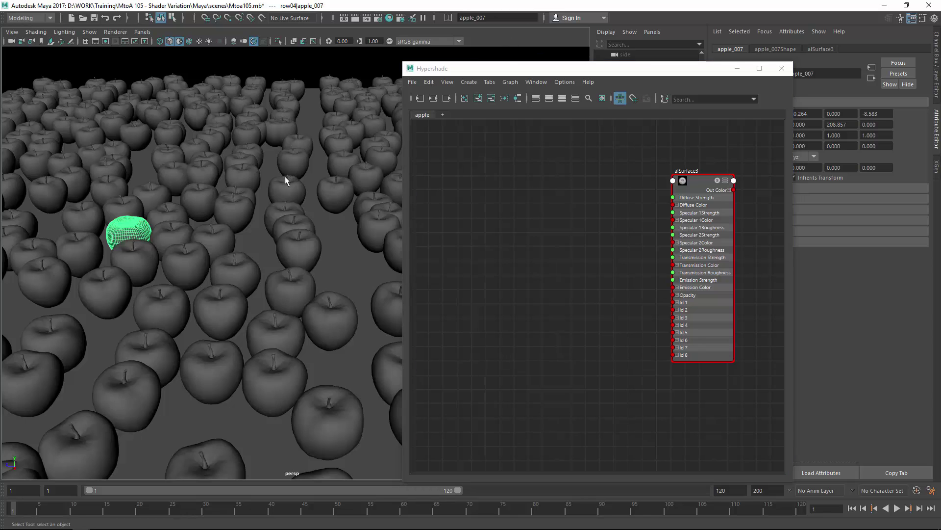
# Render the scene in the Arnold Render View with Object shading to examine the per-object colours, and close the view
pyautogui.press('space')
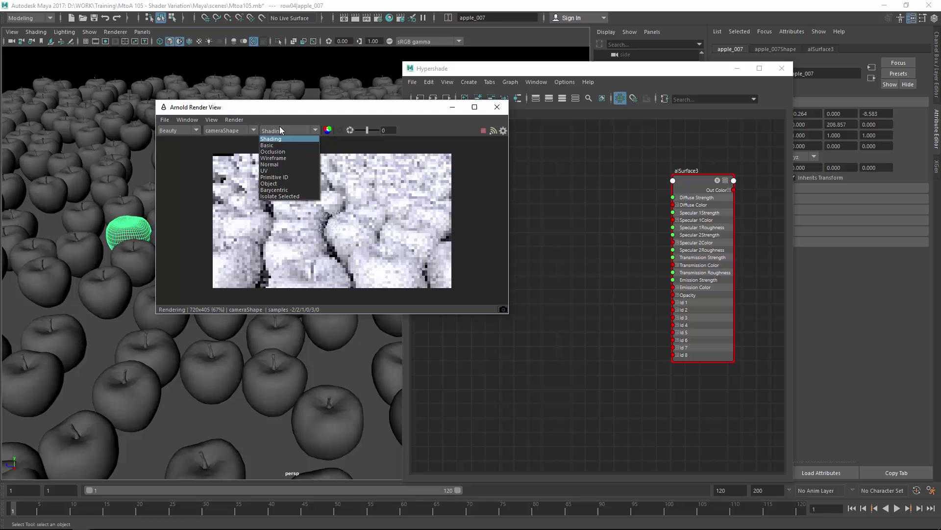
pyautogui.click(282, 184)
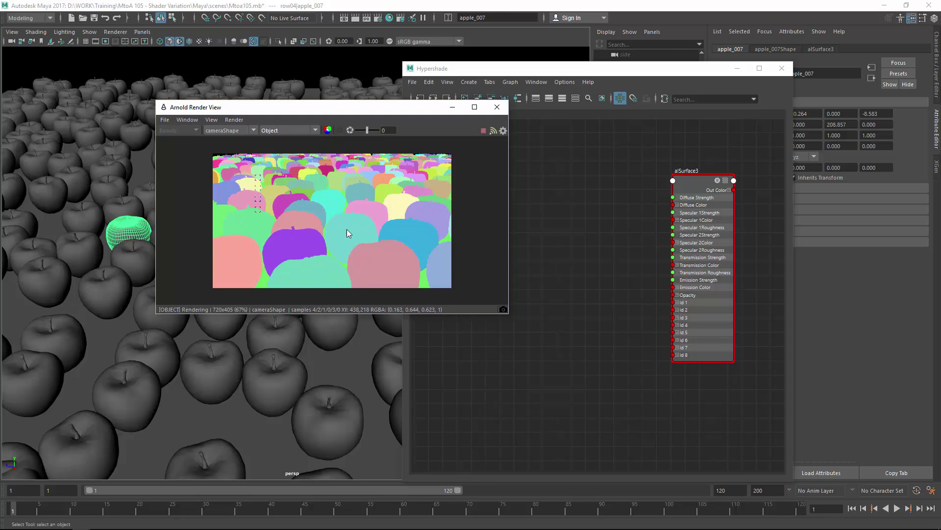
pyautogui.click(505, 108)
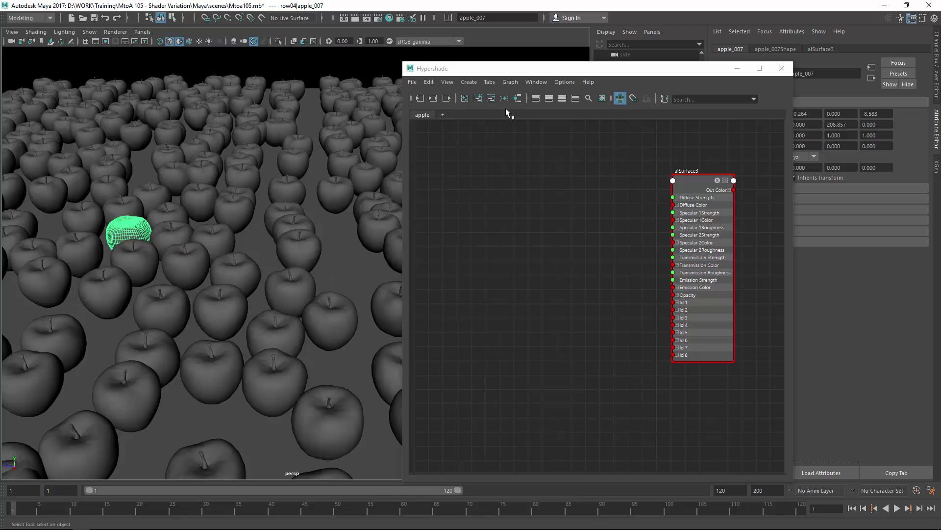
# Create an aiUtility node in the apple shader graph and place it on the input side of alSurface3
pyautogui.press('Tab')
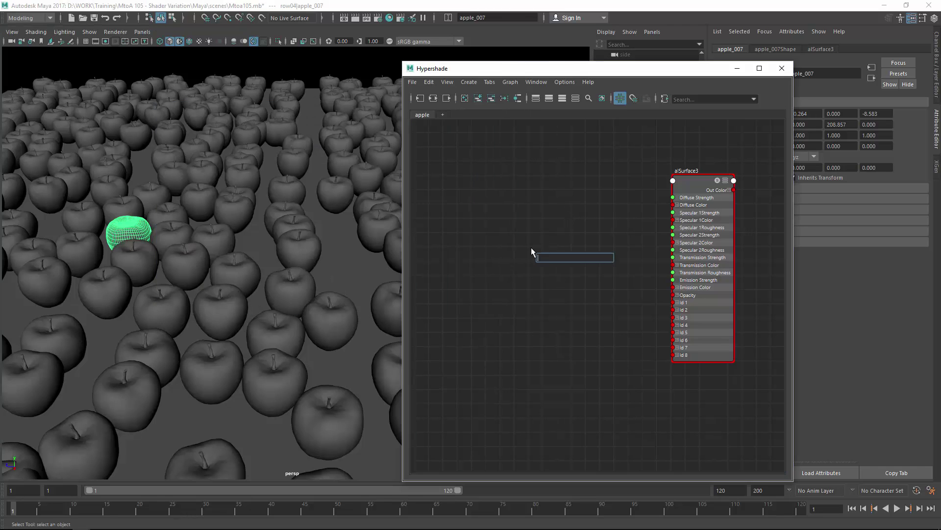
pyautogui.write('aiu')
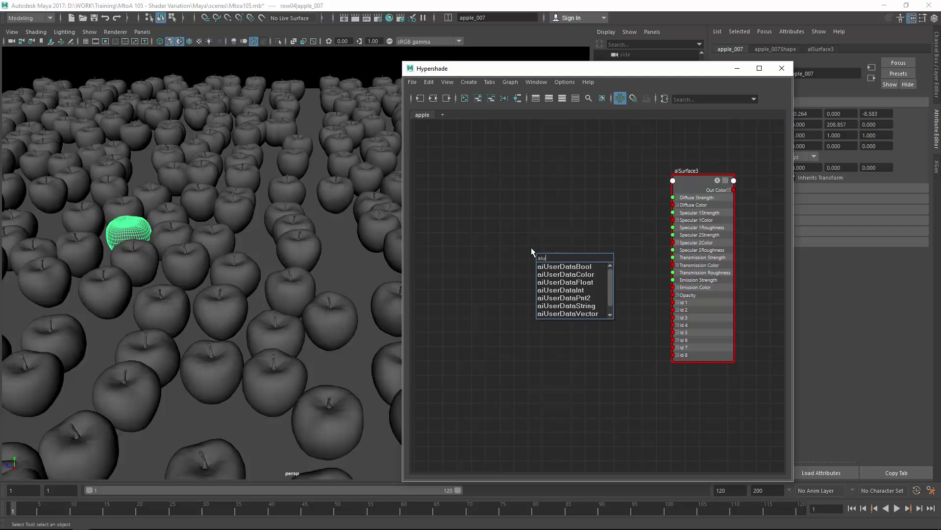
pyautogui.write('t')
pyautogui.press('Down')
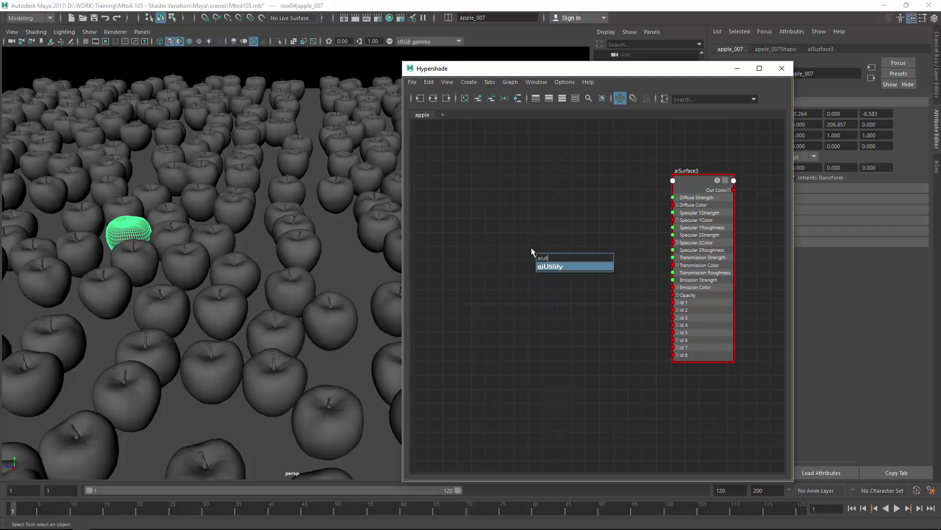
pyautogui.press('Return')
pyautogui.moveTo(525, 202); pyautogui.dragTo(576, 258)
pyautogui.click(567, 227)
pyautogui.press('Delete')
pyautogui.moveTo(485, 269); pyautogui.dragTo(468, 276)
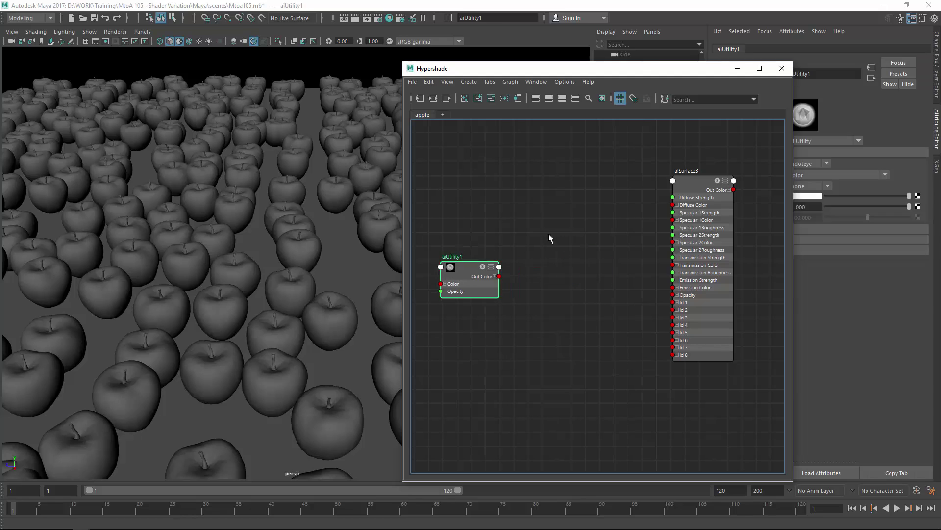
# Create an alJitterColor node and place it between the aiUtility node and alSurface3
pyautogui.click(540, 236)
pyautogui.press('Tab')
pyautogui.write('aijut')
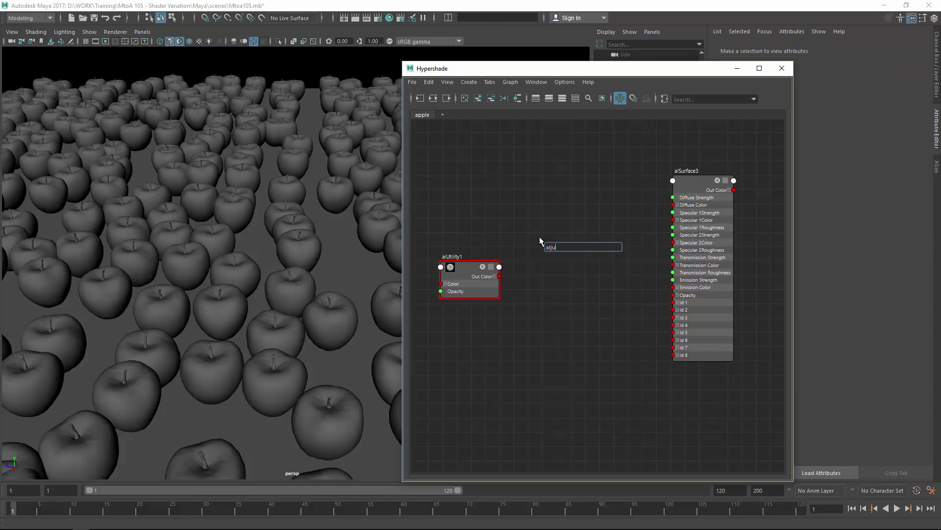
pyautogui.press('Down')
pyautogui.press('Return')
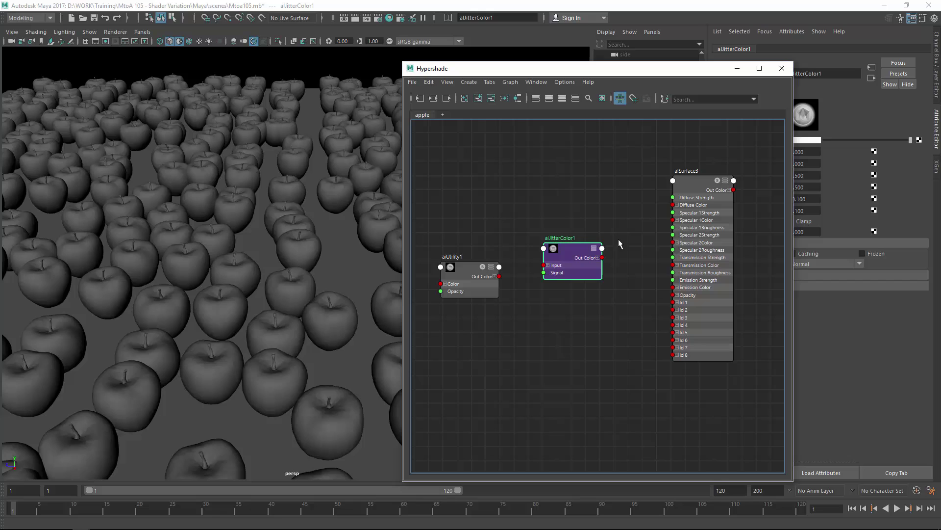
pyautogui.moveTo(560, 279); pyautogui.dragTo(571, 240)
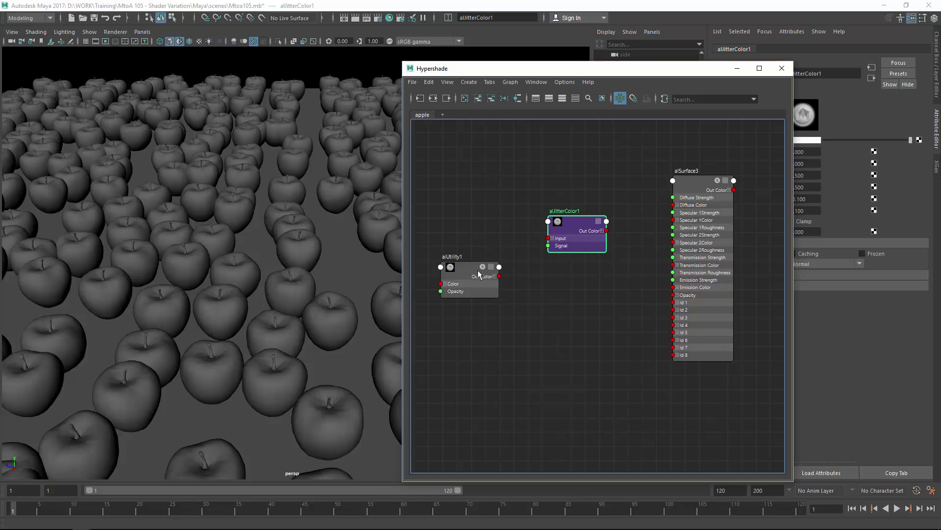
# Rename the aiUtility node as objectId
pyautogui.moveTo(464, 270); pyautogui.dragTo(472, 268)
pyautogui.moveTo(549, 68); pyautogui.dragTo(430, 67)
pyautogui.moveTo(824, 73); pyautogui.dragTo(777, 70)
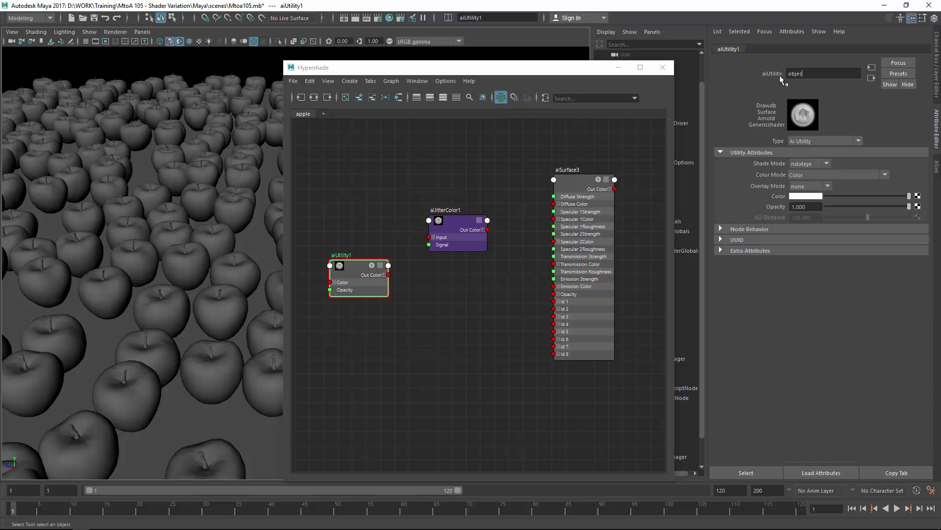
pyautogui.write('objectId')
pyautogui.press('Return')
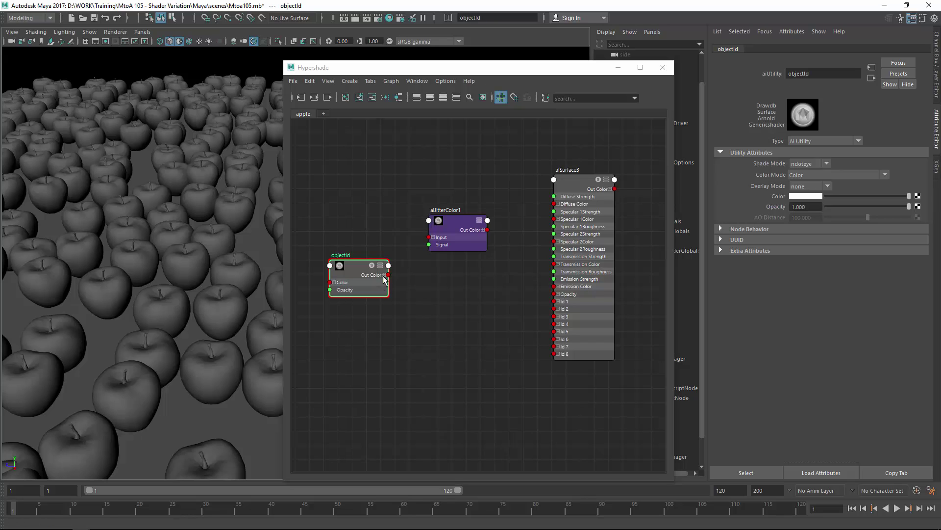
# Connect the Out Color R output of objectId to the Signal input of the alJitterColor node
pyautogui.click(385, 277)
pyautogui.click(384, 274)
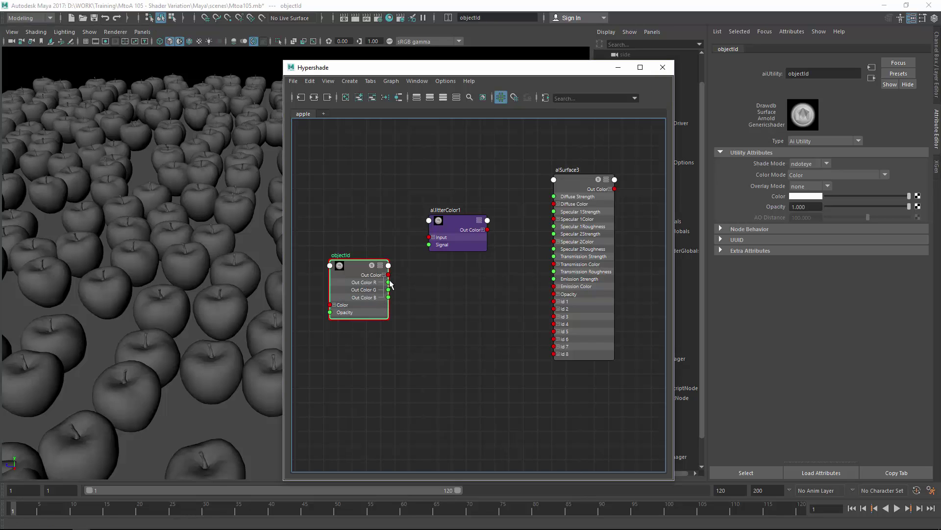
pyautogui.moveTo(389, 282); pyautogui.dragTo(429, 244)
# Set the objectId node's Color Mode to Object and its Shade Mode to flat
pyautogui.click(354, 265)
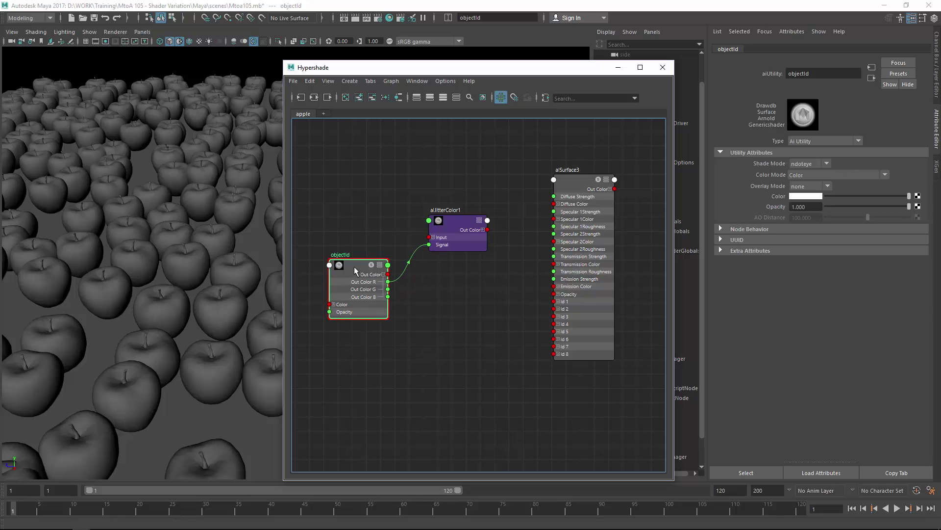
pyautogui.click(356, 265)
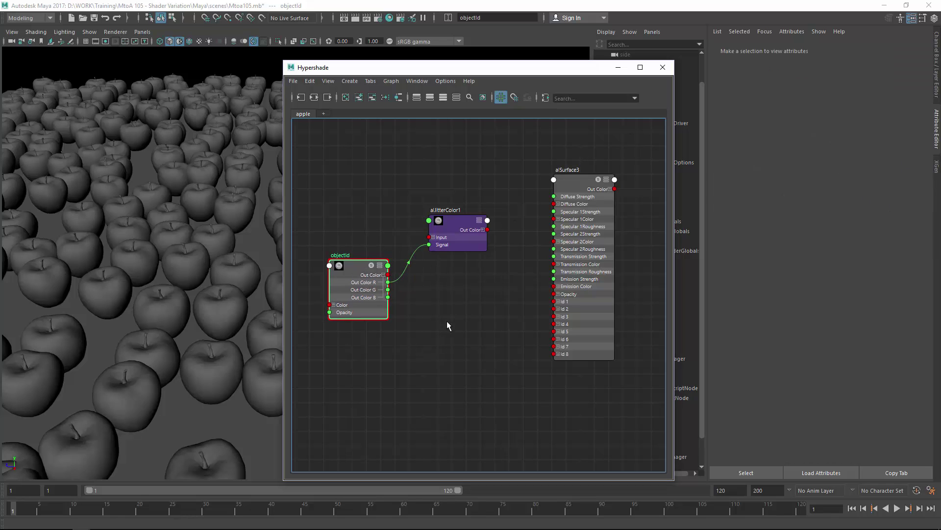
pyautogui.moveTo(357, 270); pyautogui.dragTo(358, 269)
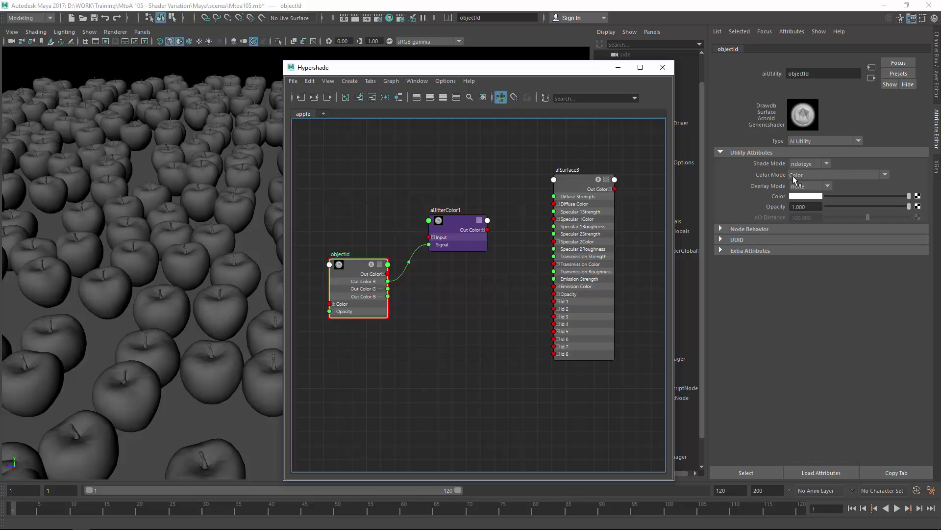
pyautogui.click(799, 175)
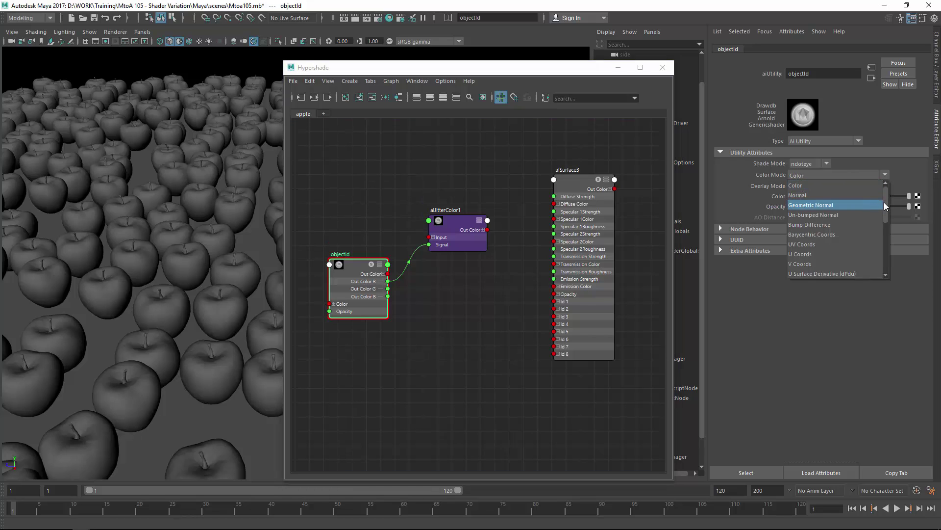
pyautogui.scroll(-5, 884, 202)
pyautogui.click(868, 239)
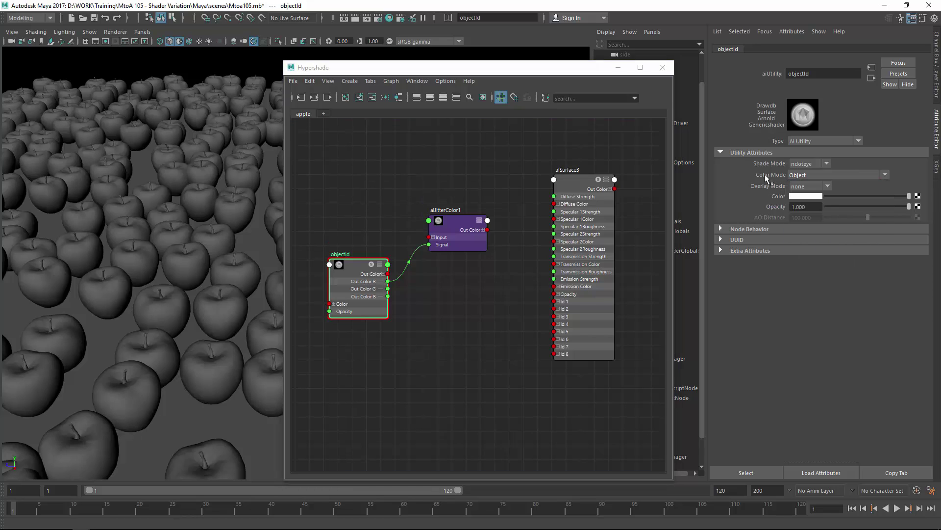
pyautogui.click(809, 163)
pyautogui.click(800, 194)
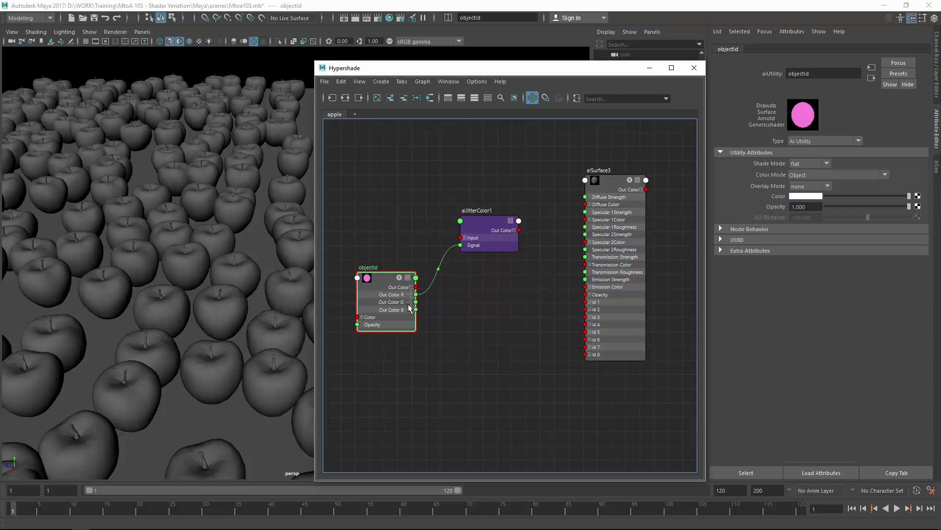
# Connect objectId's Out Color to alSurface3's Diffuse Color, preview the apples in the Arnold Render View, and close it
pyautogui.moveTo(417, 290); pyautogui.dragTo(589, 225)
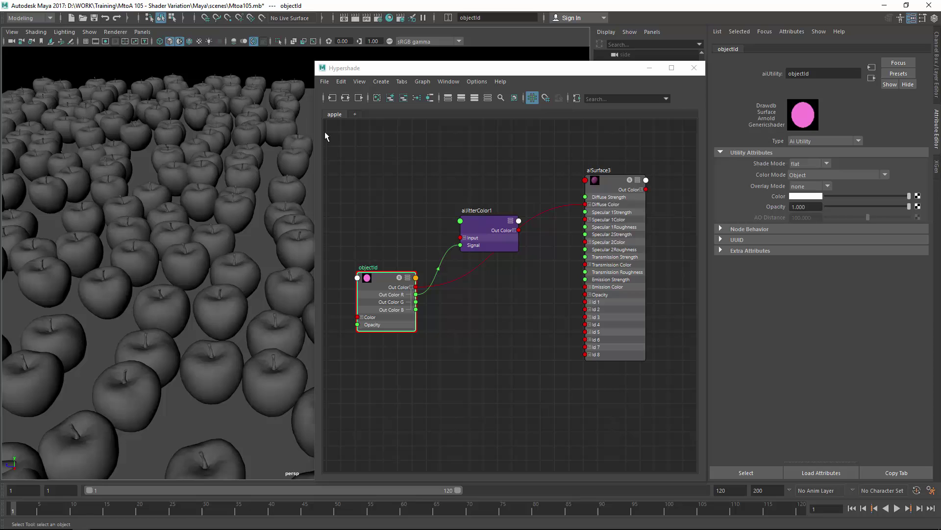
pyautogui.press('space')
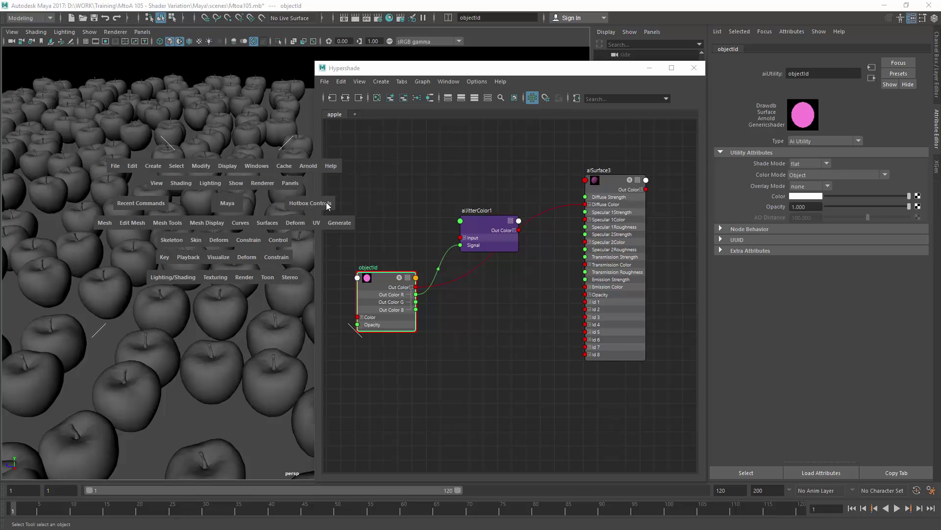
pyautogui.hotkey('ctrl', 'r')
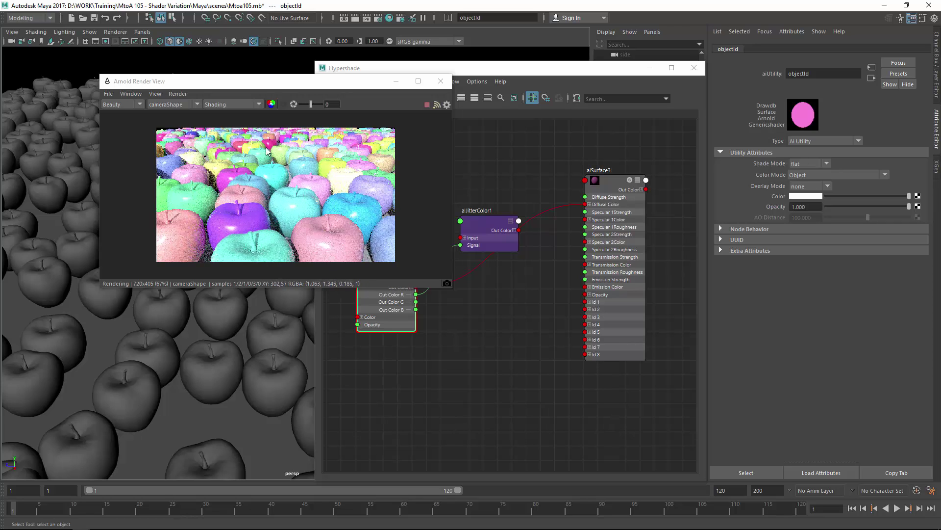
pyautogui.click(440, 81)
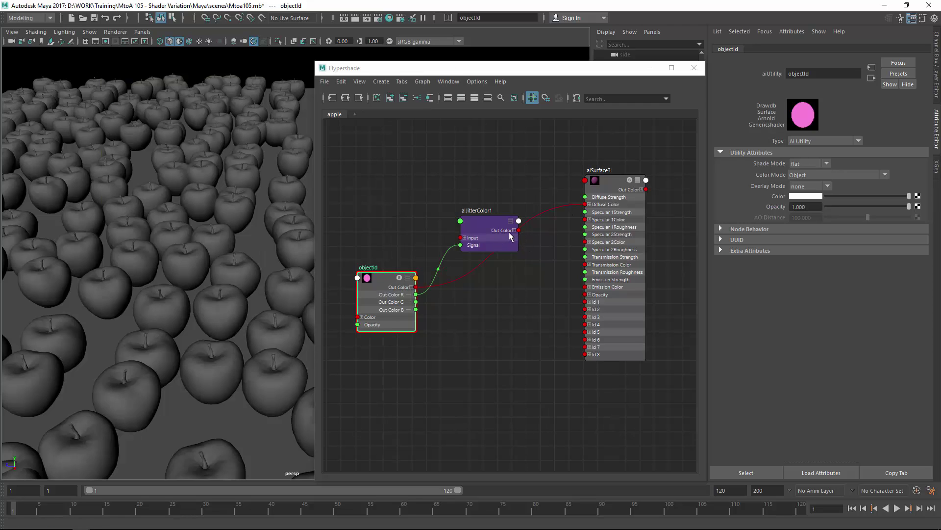
# Connect the alJitterColor node's Out Color to the Diffuse Color of alSurface3
pyautogui.moveTo(518, 229); pyautogui.dragTo(585, 204)
pyautogui.click(489, 212)
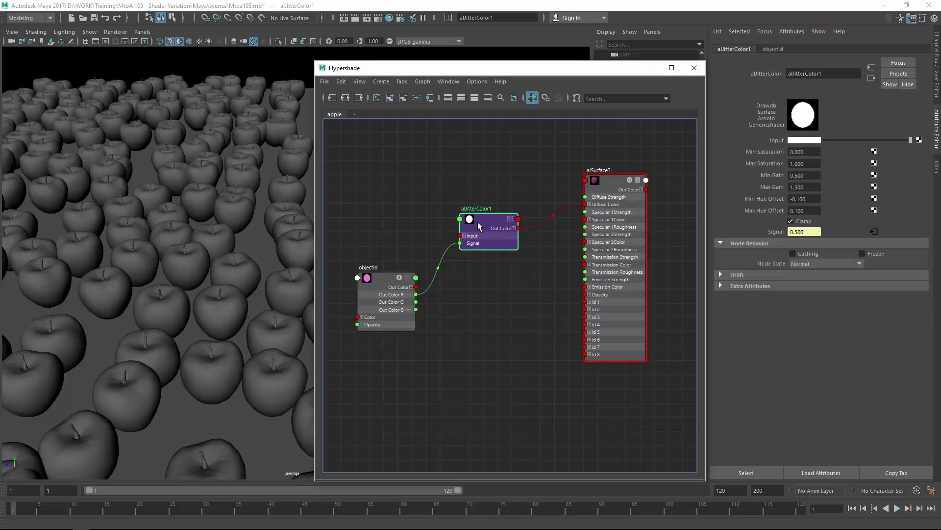
pyautogui.moveTo(489, 213); pyautogui.dragTo(485, 207)
# Rename the alJitterColor node as appleDiffuse
pyautogui.click(485, 210)
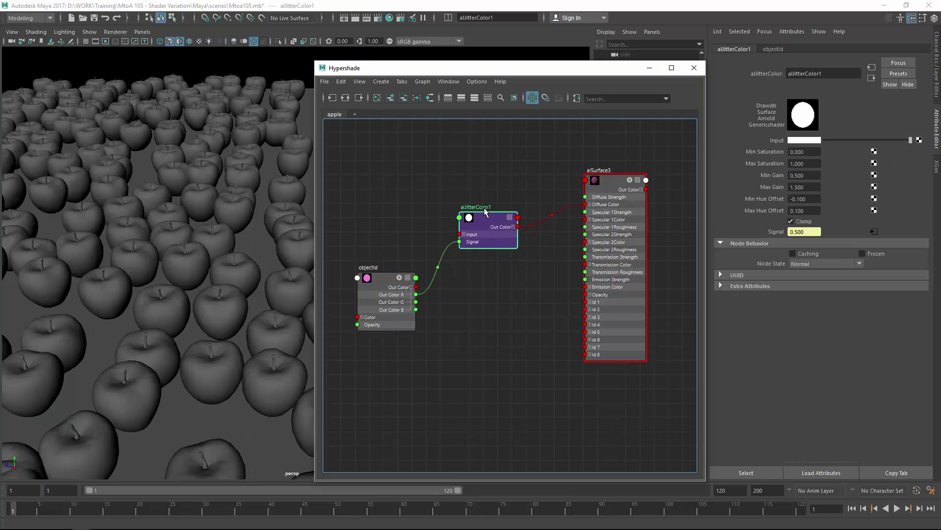
pyautogui.moveTo(839, 74); pyautogui.dragTo(779, 73)
pyautogui.write('appleD')
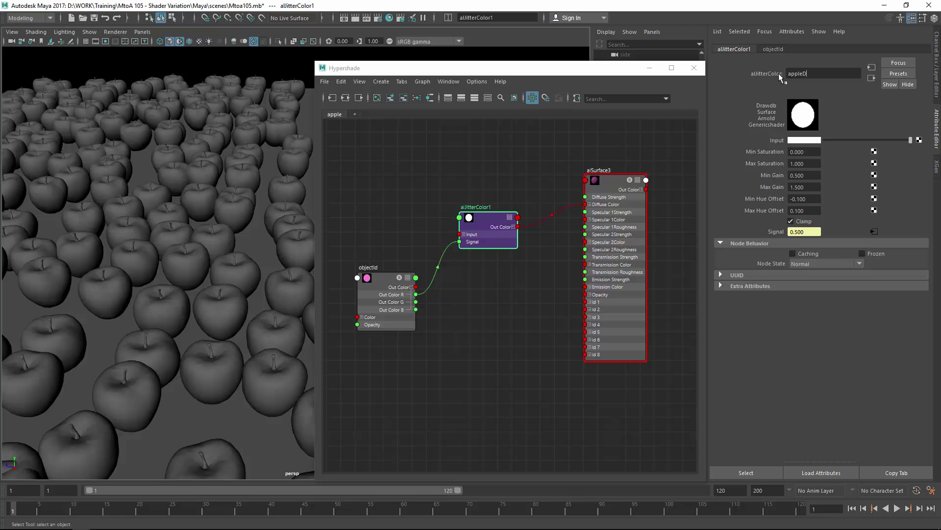
pyautogui.write('iffuse')
pyautogui.press('Return')
pyautogui.click(495, 235)
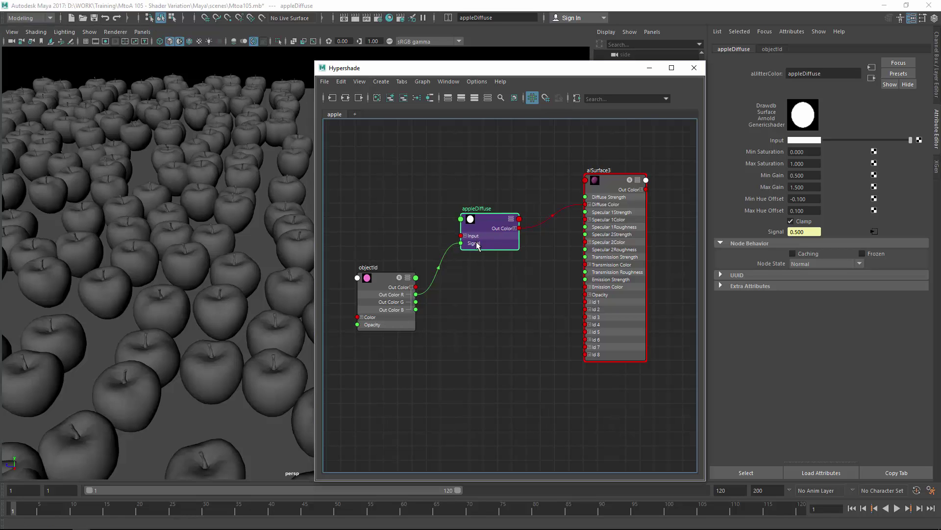
# Set the Input colour of appleDiffuse to a dark red from the colour history and adjust its brightness
pyautogui.click(802, 141)
pyautogui.press('Escape')
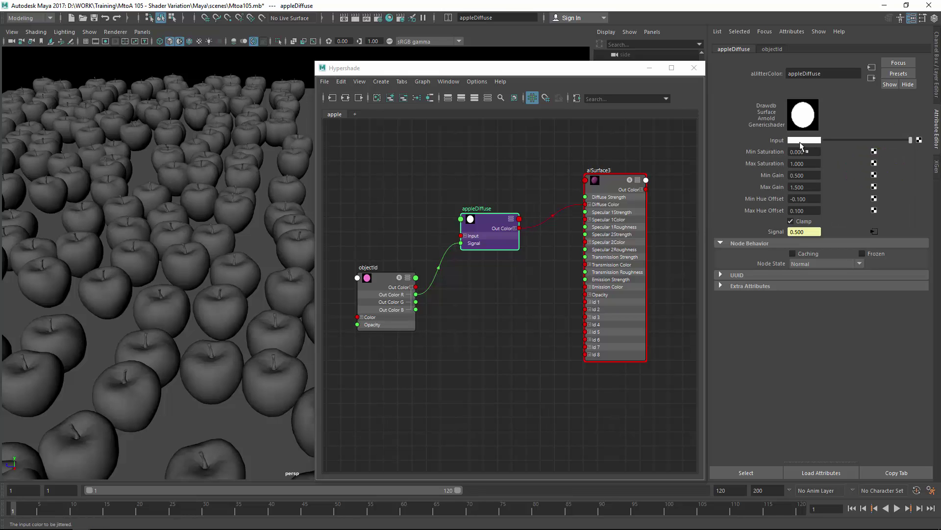
pyautogui.click(801, 141)
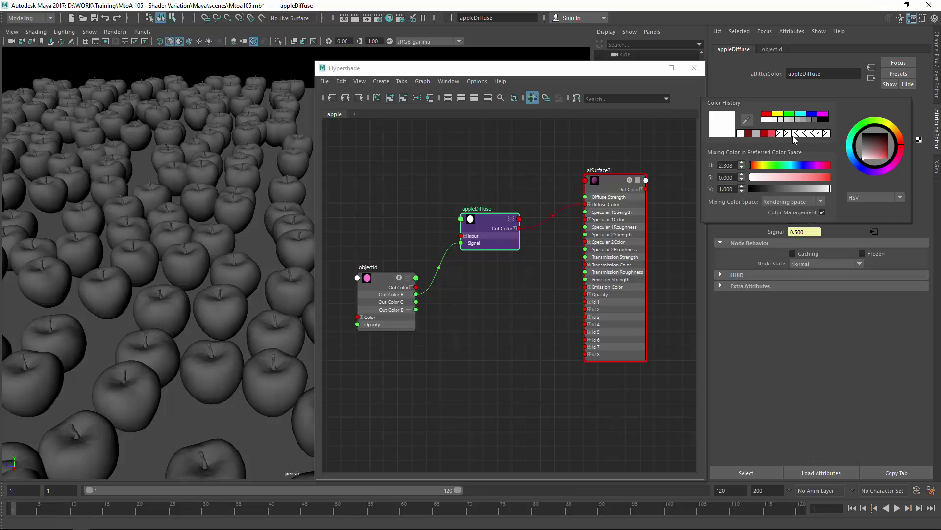
pyautogui.click(765, 133)
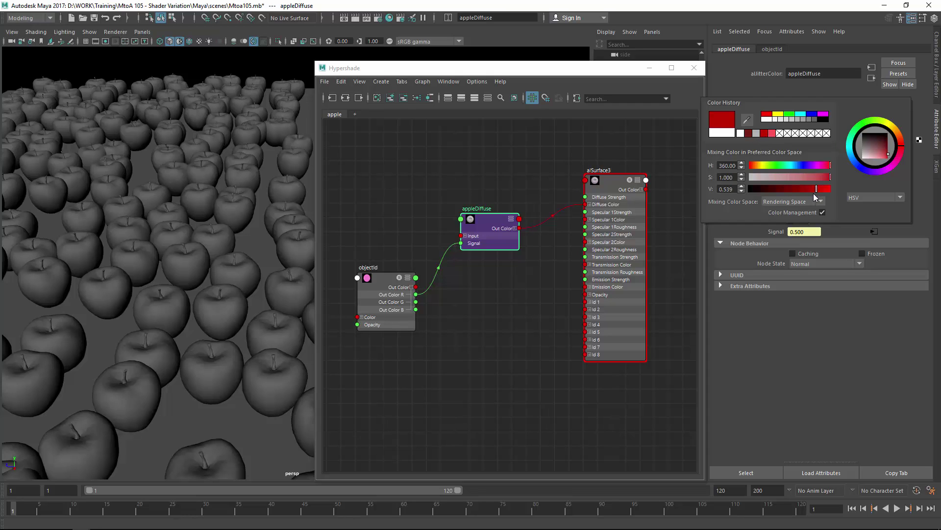
pyautogui.moveTo(823, 186)
pyautogui.mouseDown()
pyautogui.moveTo(835, 186)
pyautogui.moveTo(809, 192)
pyautogui.mouseUp()
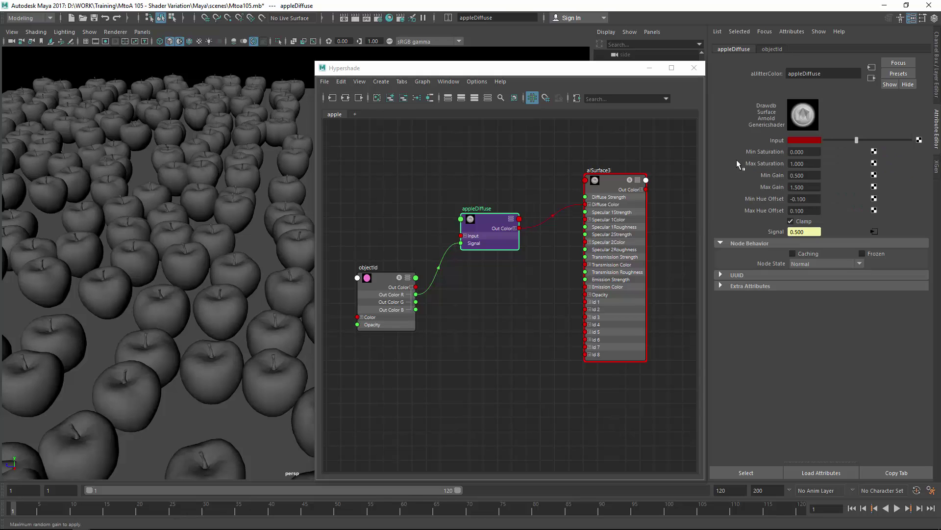
# Open the Arnold Render View to preview the apples and arrange it beside the Hypershade so both stay visible
pyautogui.click(799, 163)
pyautogui.click(489, 229)
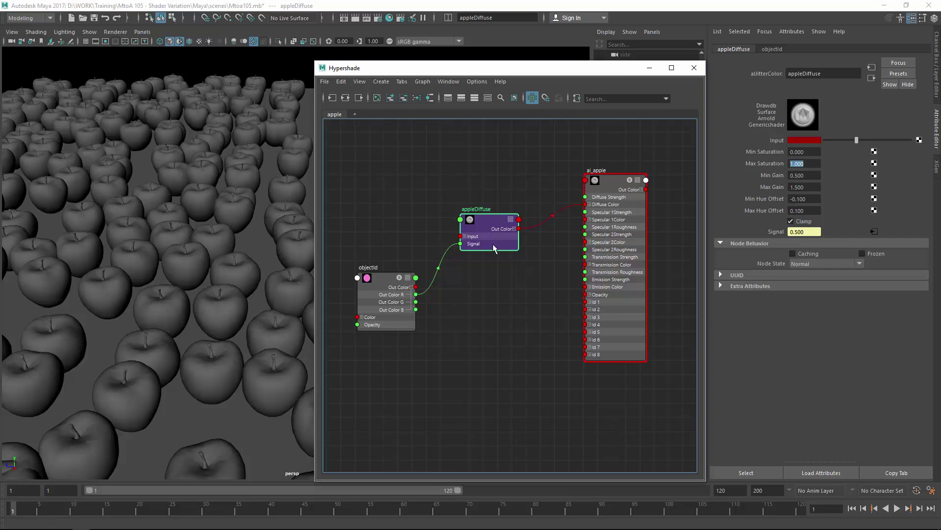
pyautogui.press('space')
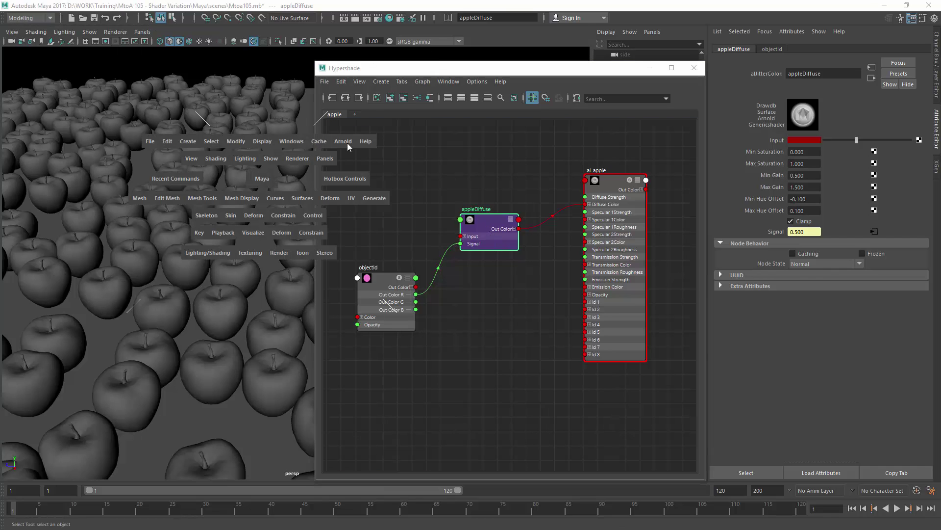
pyautogui.click(347, 143)
pyautogui.click(350, 153)
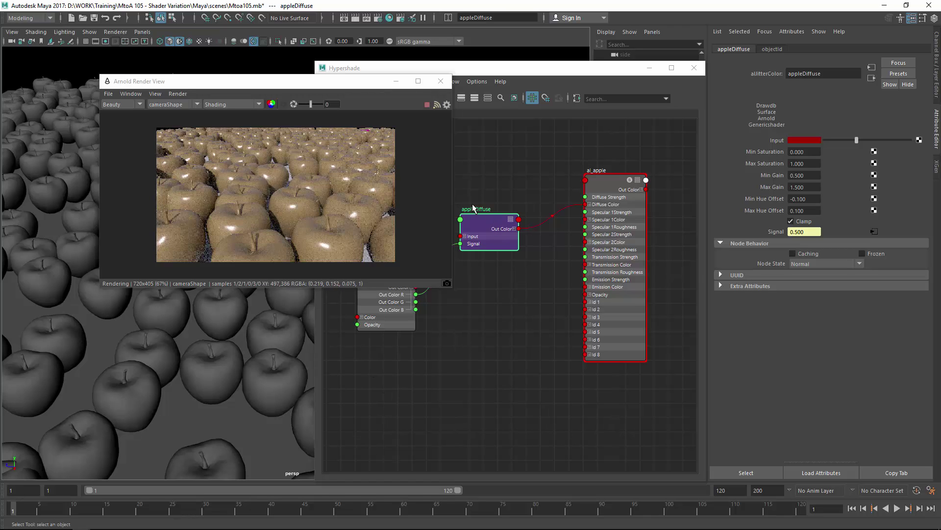
pyautogui.moveTo(337, 193); pyautogui.dragTo(315, 186)
pyautogui.click(480, 224)
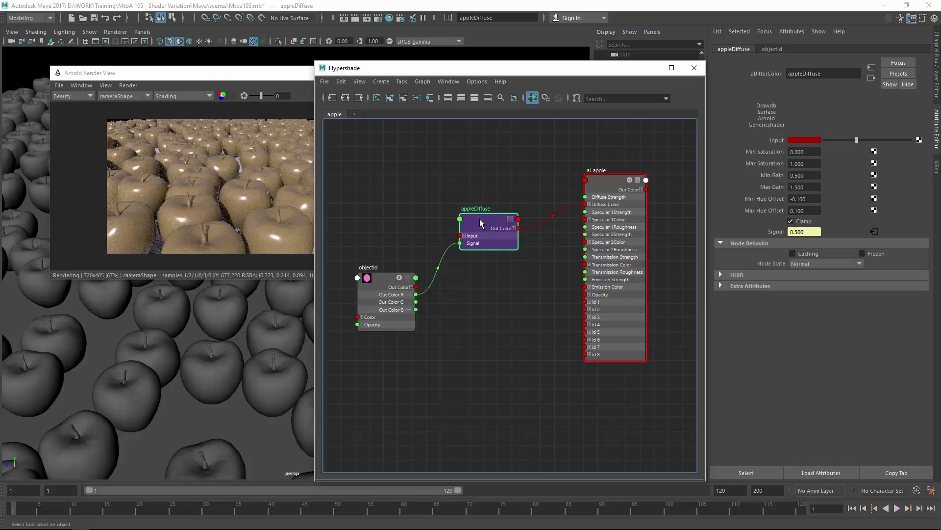
pyautogui.moveTo(480, 222); pyautogui.dragTo(482, 223)
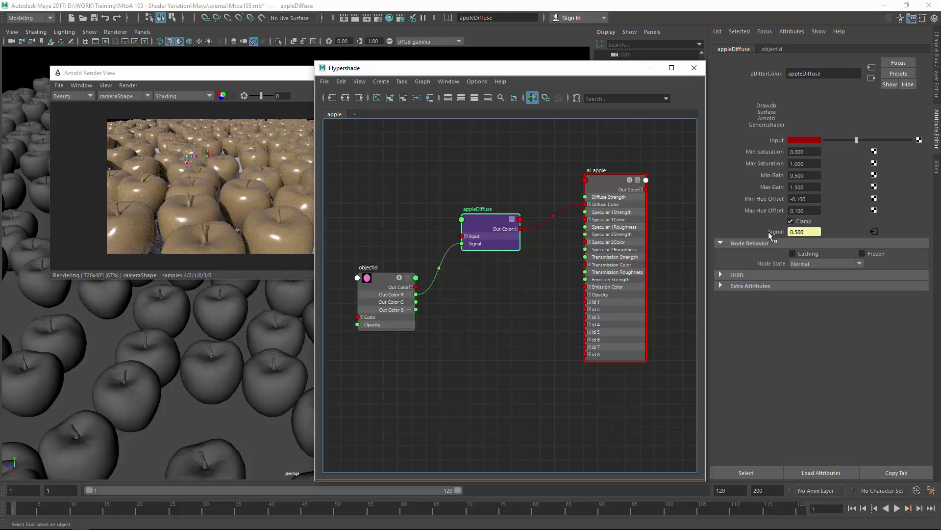
pyautogui.moveTo(490, 231); pyautogui.dragTo(491, 230)
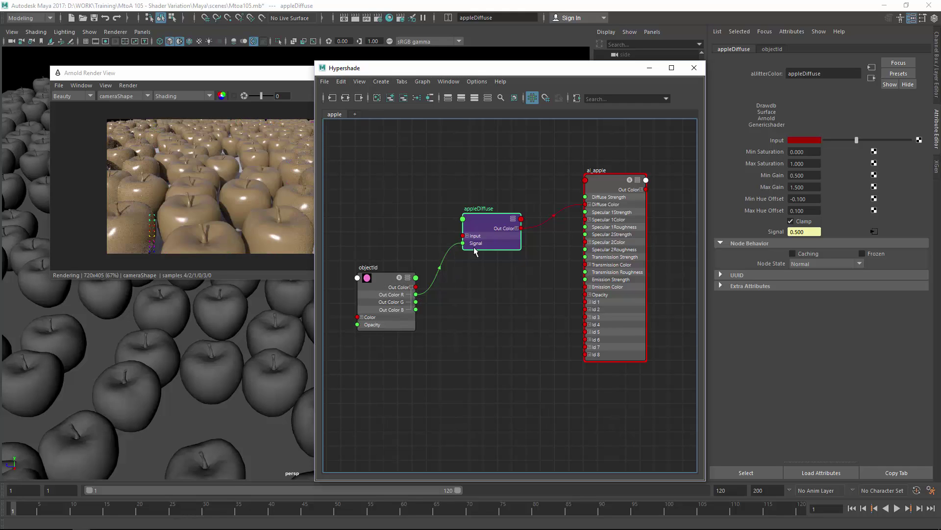
pyautogui.moveTo(315, 265); pyautogui.dragTo(325, 247)
# Create a multiplyDivide node in the apple graph and place it between objectId and al_apple, below appleDiffuse
pyautogui.click(484, 315)
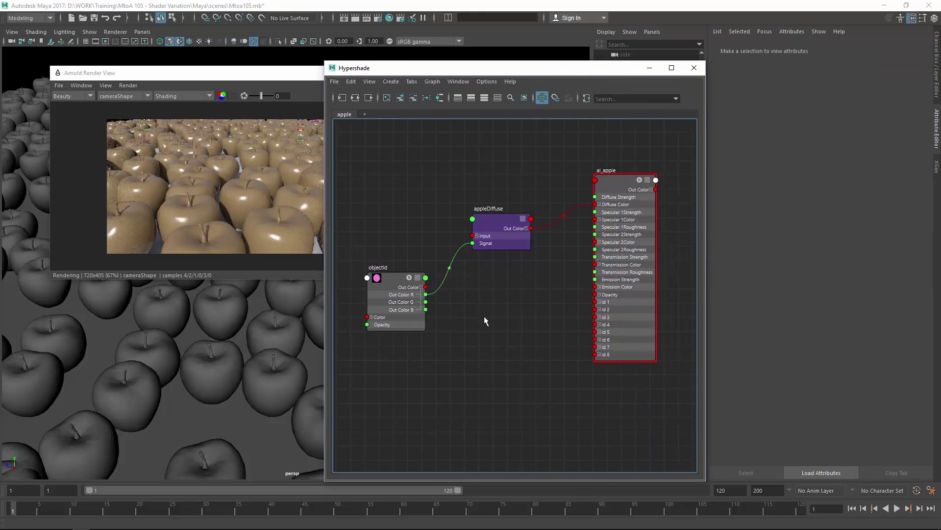
pyautogui.press('Tab')
pyautogui.write('multiplyDivide')
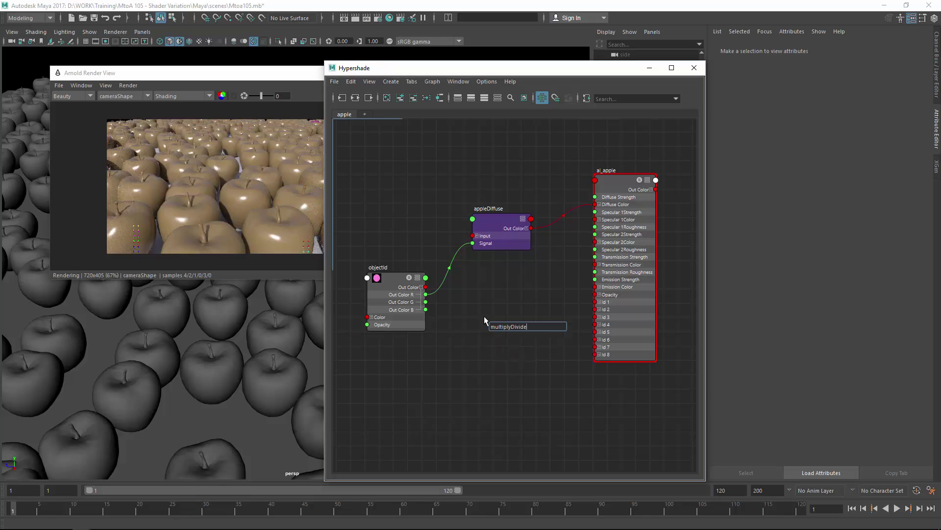
pyautogui.press('Return')
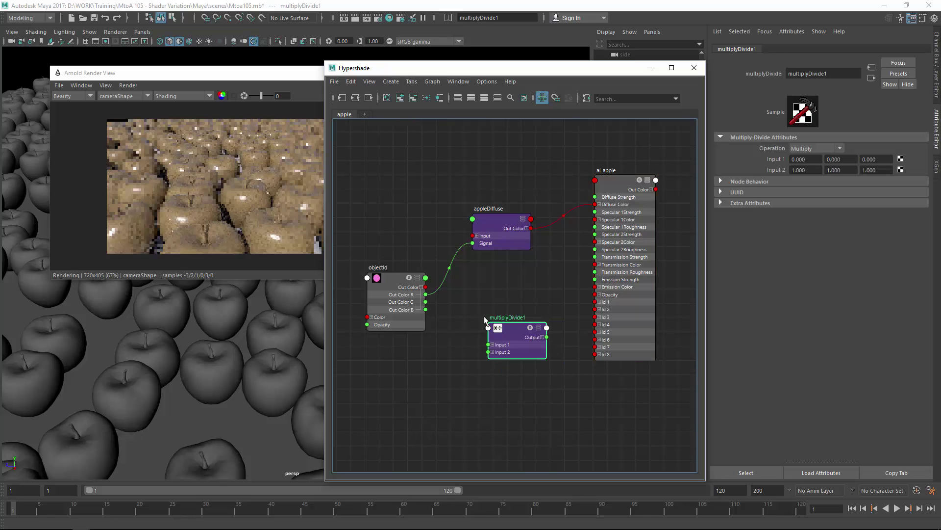
pyautogui.moveTo(486, 324); pyautogui.dragTo(469, 303)
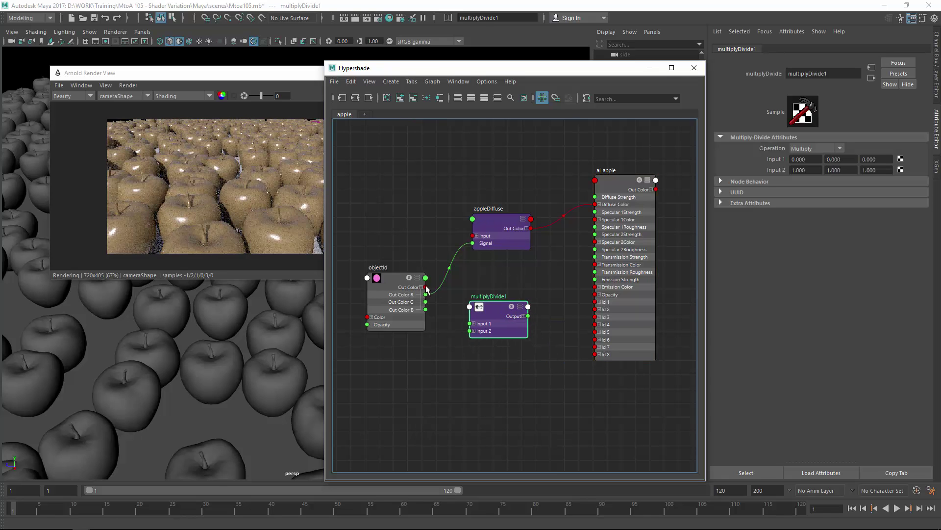
# Connect objectId's Out Color to Input 1 of the multiplyDivide node, making room between the nodes
pyautogui.moveTo(450, 304); pyautogui.dragTo(470, 324)
pyautogui.moveTo(399, 286); pyautogui.dragTo(352, 291)
pyautogui.keyDown('shift'); pyautogui.moveTo(475, 302); pyautogui.dragTo(434, 297); pyautogui.keyUp('shift')
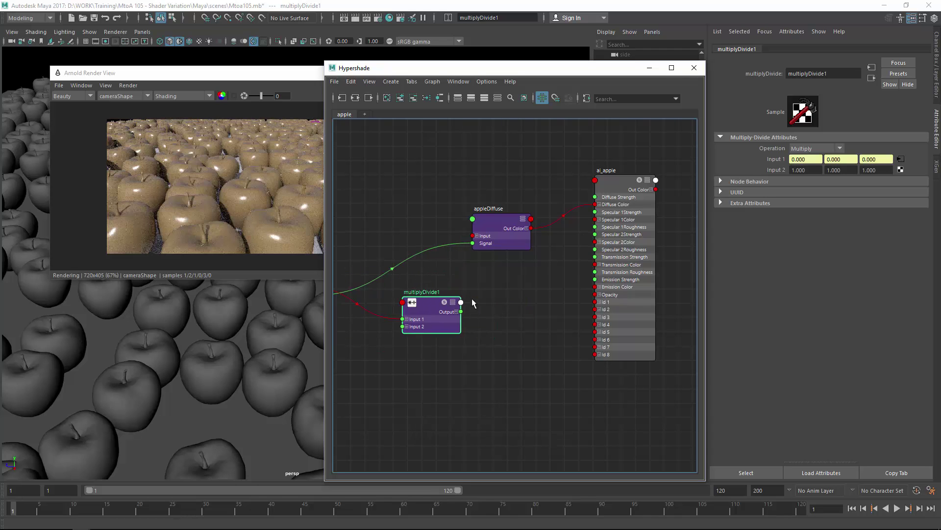
# Connect Output X of the multiplyDivide node to the Signal of appleDiffuse
pyautogui.click(494, 286)
pyautogui.keyDown('alt'); pyautogui.moveTo(433, 288); pyautogui.dragTo(522, 266, button='middle'); pyautogui.keyUp('alt')
pyautogui.moveTo(524, 290); pyautogui.dragTo(562, 220)
pyautogui.click(510, 284)
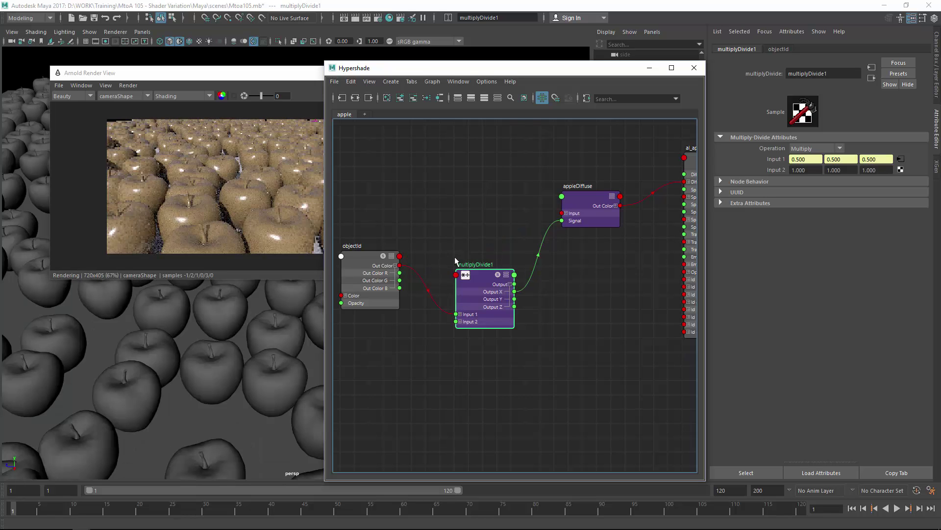
pyautogui.hotkey('ctrl', 's')
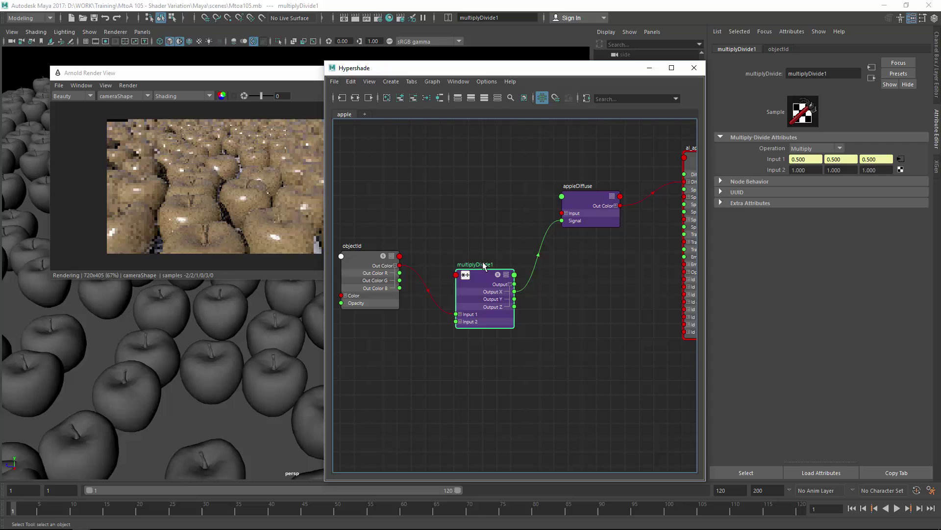
# Set the first Input 2 value of the multiplyDivide node to 1000
pyautogui.keyDown('alt'); pyautogui.moveTo(440, 230); pyautogui.dragTo(461, 225, button='middle'); pyautogui.keyUp('alt')
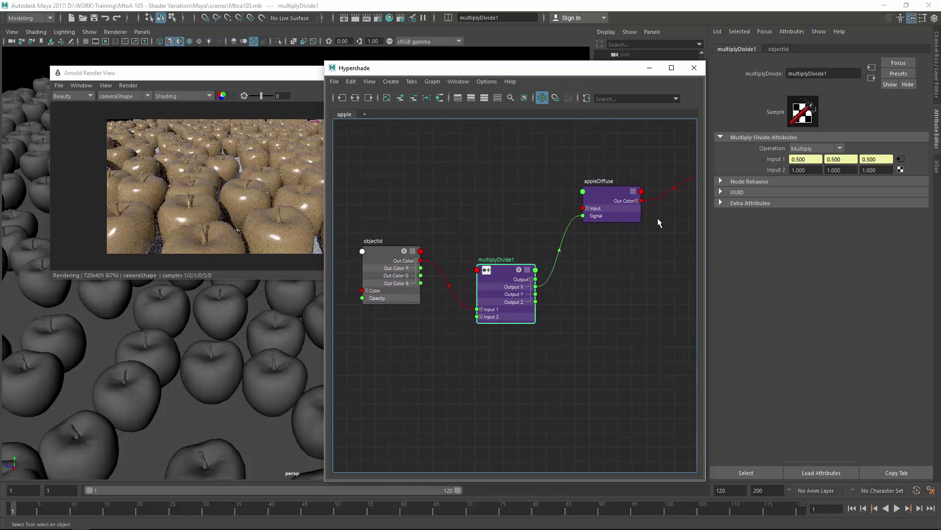
pyautogui.click(795, 170)
pyautogui.write('1000')
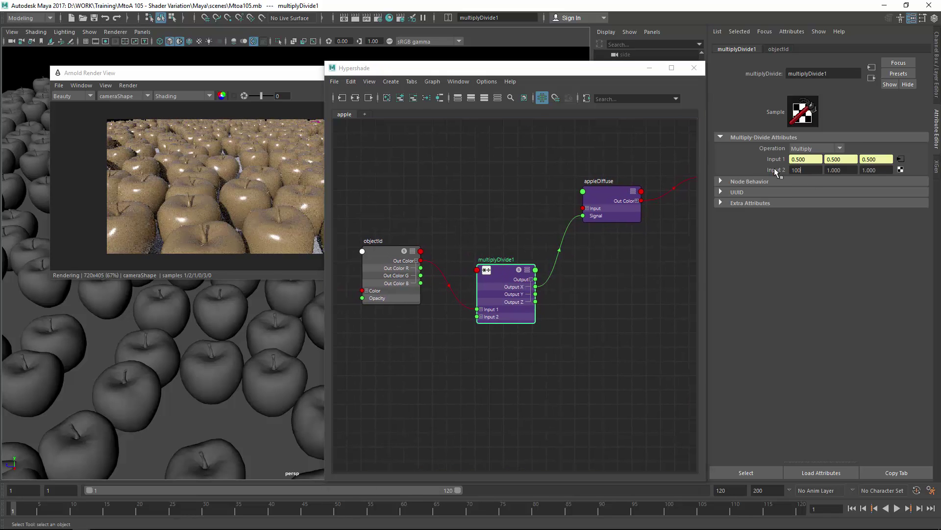
pyautogui.press('Return')
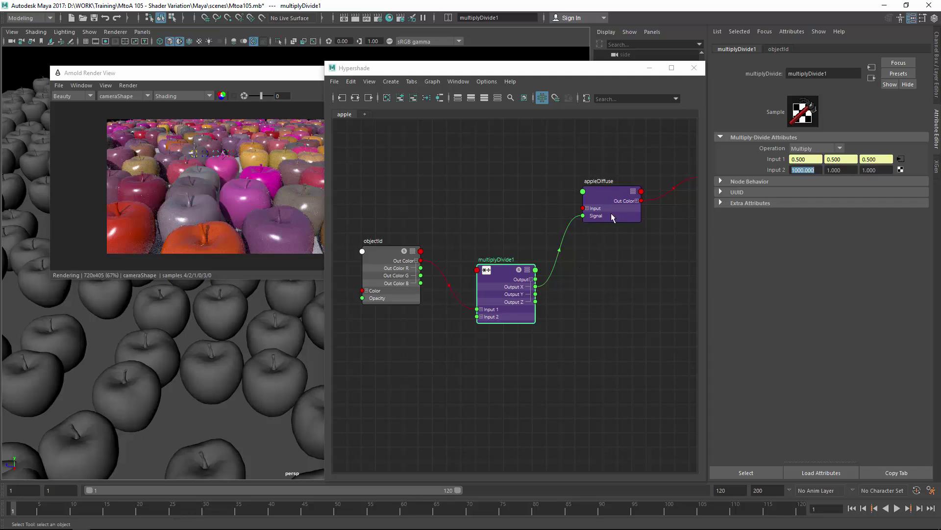
# Set the Min Hue Offset and Max Hue Offset of appleDiffuse to 0
pyautogui.keyDown('alt'); pyautogui.moveTo(604, 220); pyautogui.dragTo(521, 237, button='middle'); pyautogui.keyUp('alt')
pyautogui.moveTo(519, 211); pyautogui.dragTo(522, 225)
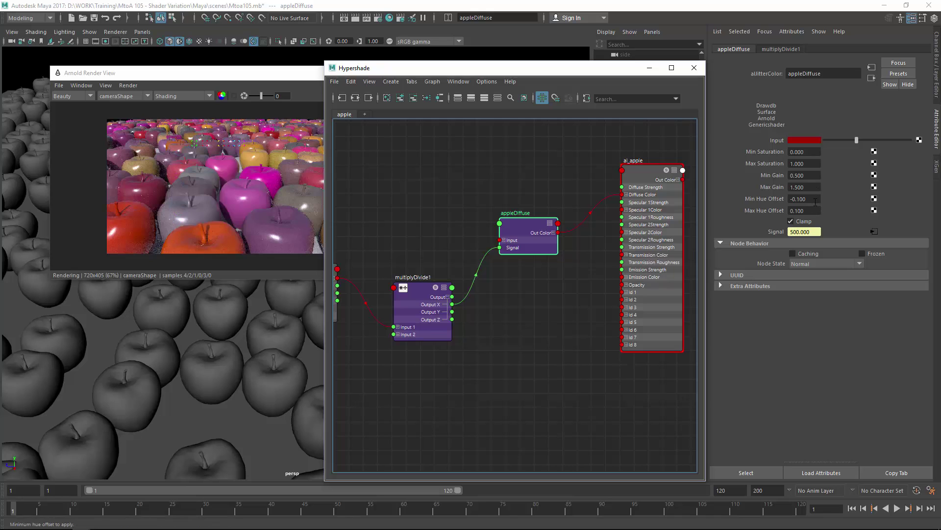
pyautogui.moveTo(812, 199); pyautogui.dragTo(769, 199)
pyautogui.write('0')
pyautogui.press('Tab')
pyautogui.write('0')
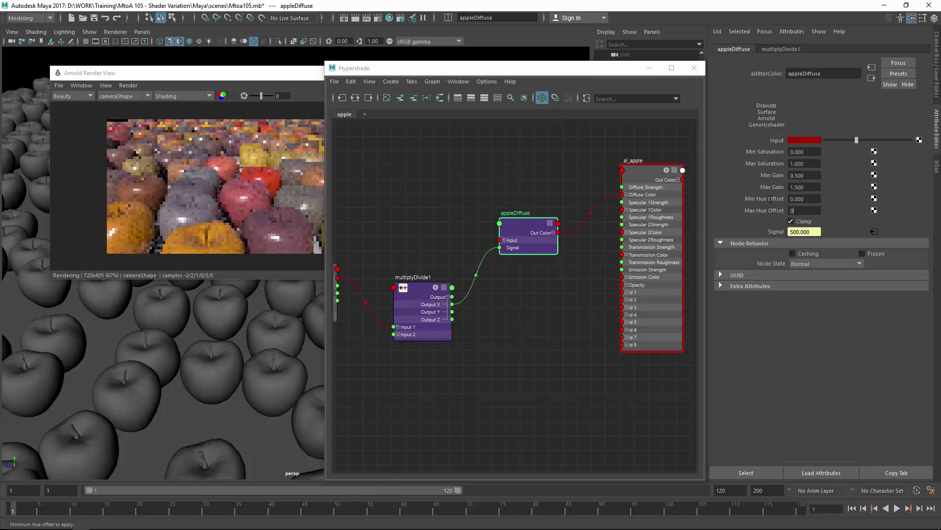
pyautogui.press('Return')
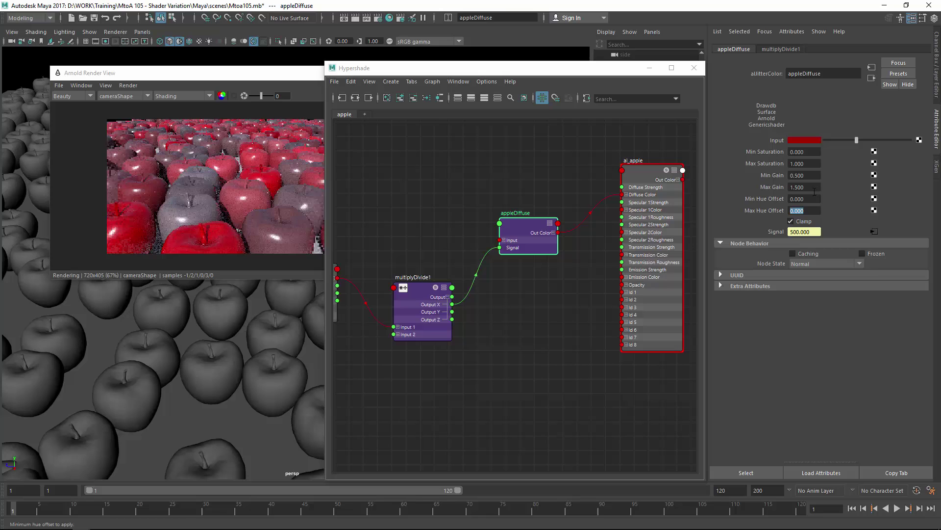
# Set Min Gain, Max Gain and Min Saturation of appleDiffuse to 1
pyautogui.click(802, 175)
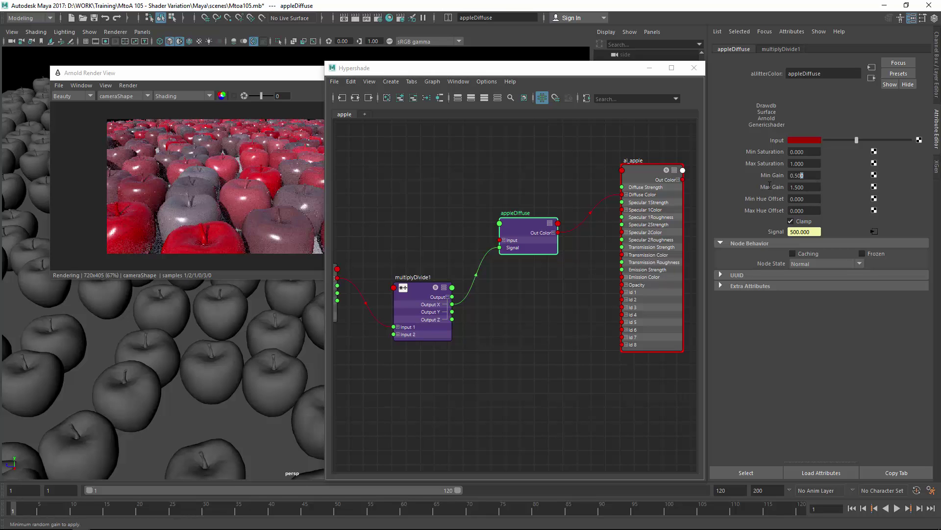
pyautogui.write('1')
pyautogui.press('Tab')
pyautogui.write('1')
pyautogui.press('Tab')
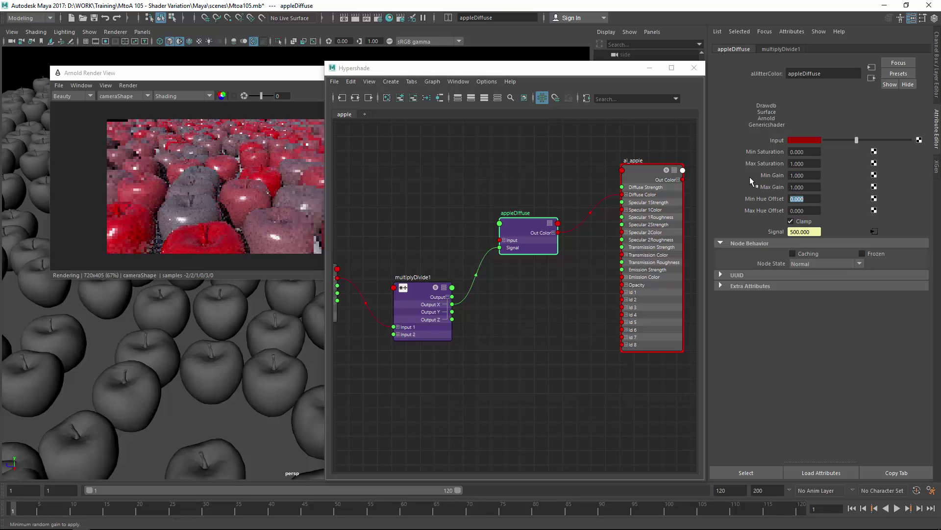
pyautogui.click(817, 153)
pyautogui.write('1')
pyautogui.press('Tab')
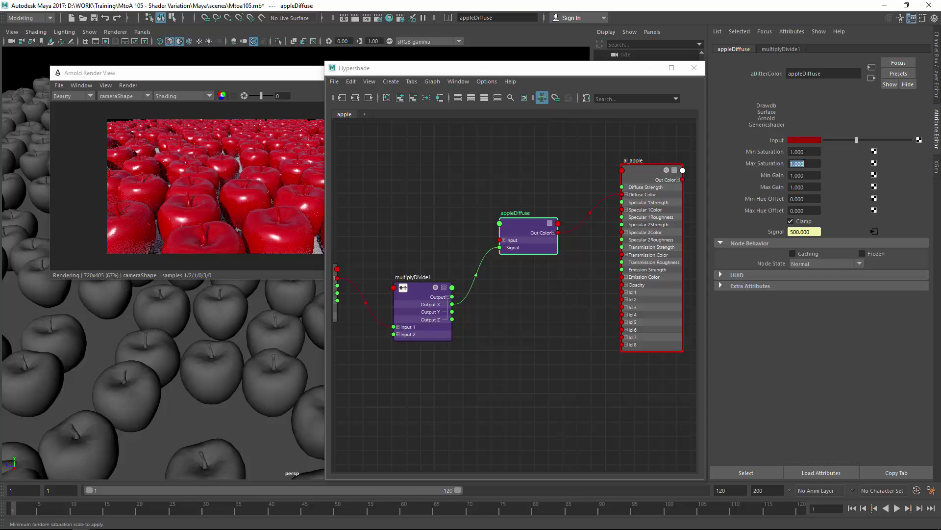
# Lower the Min Saturation of appleDiffuse to 0.8
pyautogui.hotkey('shift', 'Tab')
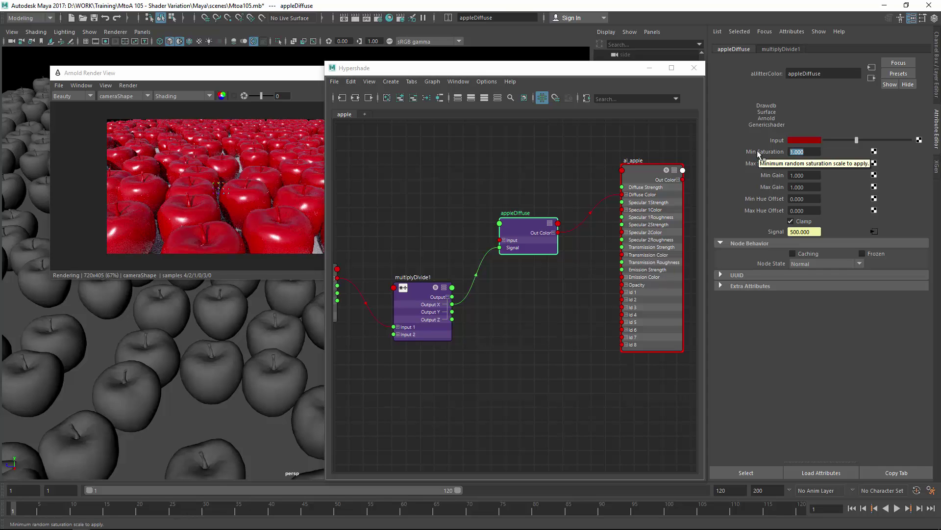
pyautogui.write('0.8')
pyautogui.press('Return')
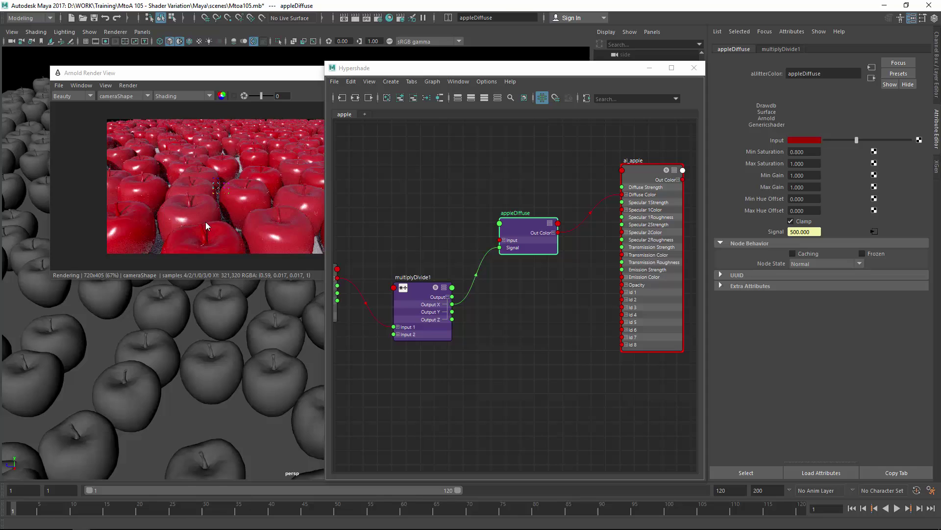
# Lower the Min Gain of appleDiffuse to 0.4 and set its Max Hue Offset to 0.010
pyautogui.moveTo(807, 175); pyautogui.dragTo(753, 181)
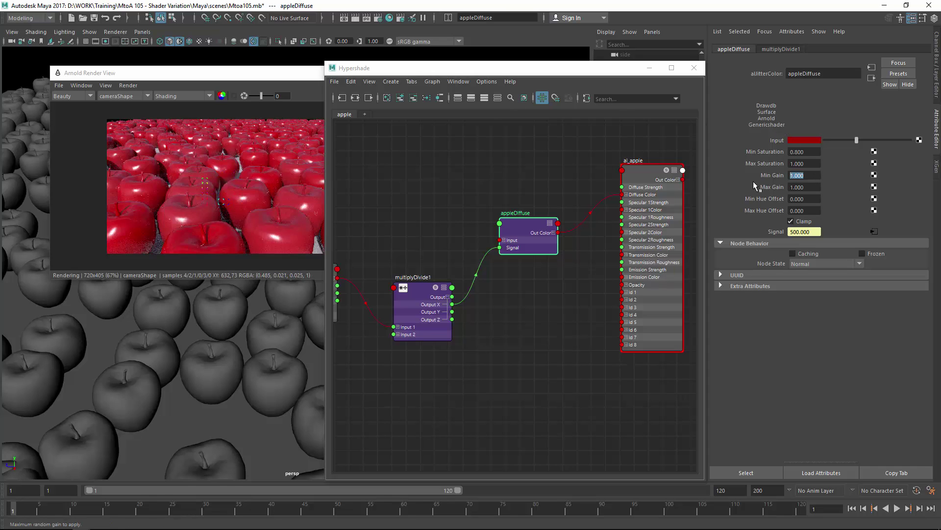
pyautogui.write('0.8')
pyautogui.press('Return')
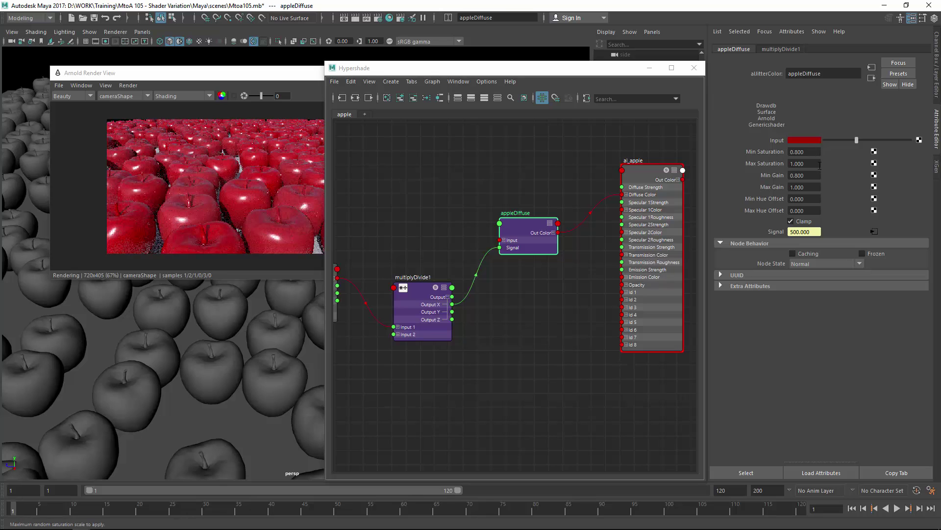
pyautogui.keyDown('ctrl'); pyautogui.moveTo(806, 176); pyautogui.dragTo(788, 177); pyautogui.keyUp('ctrl')
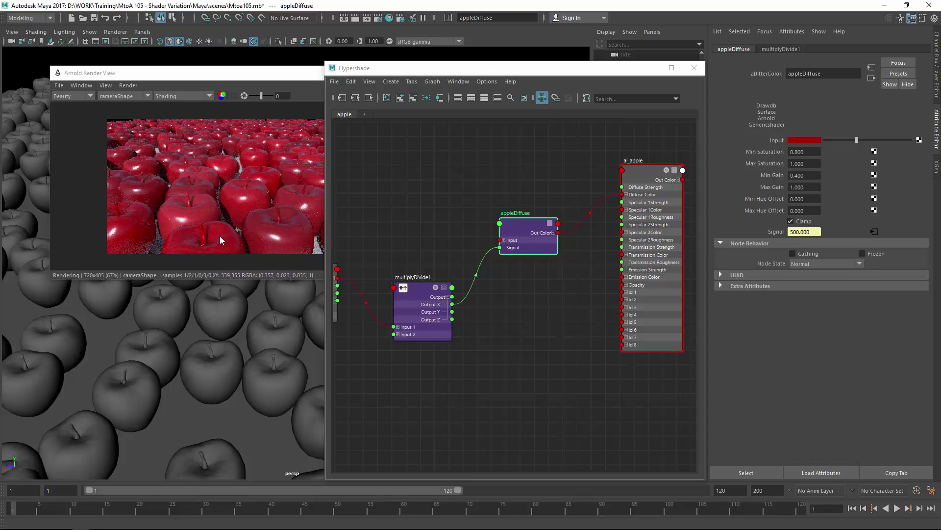
pyautogui.keyDown('ctrl'); pyautogui.moveTo(814, 214); pyautogui.dragTo(815, 213); pyautogui.keyUp('ctrl')
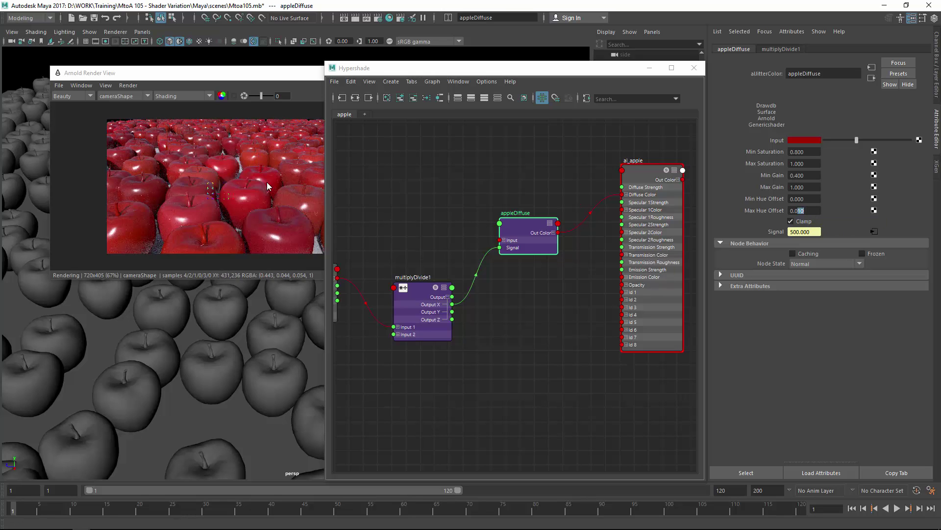
# Tidy the graph by lining up the objectId and multiplyDivide nodes with appleDiffuse
pyautogui.press('a')
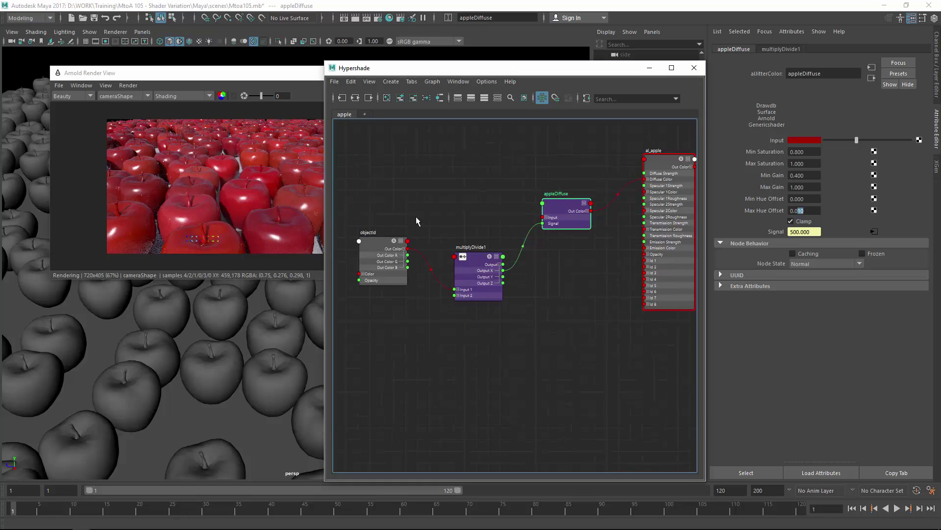
pyautogui.moveTo(477, 260); pyautogui.dragTo(476, 210)
pyautogui.moveTo(368, 244); pyautogui.dragTo(367, 227)
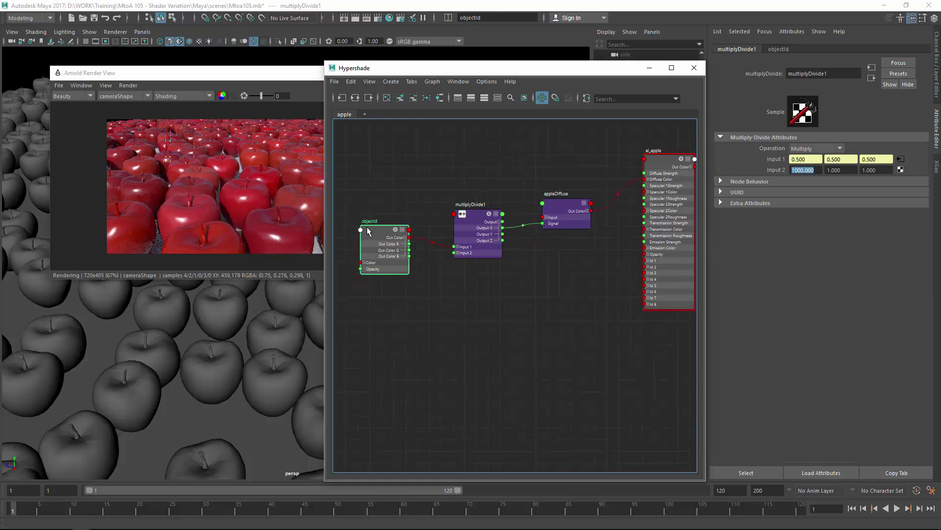
pyautogui.click(478, 209)
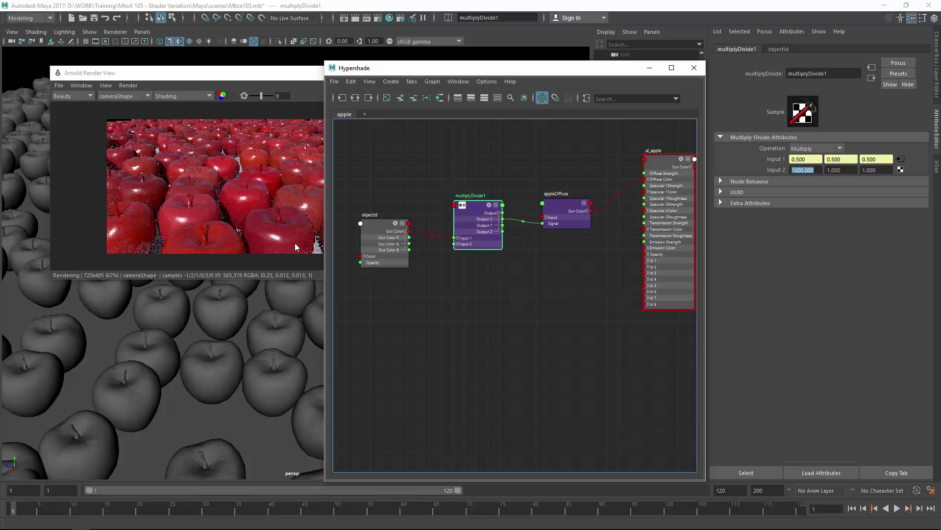
pyautogui.click(495, 298)
pyautogui.moveTo(562, 214); pyautogui.dragTo(561, 210)
# Create a second alJitterColor node in the empty area below appleDiffuse
pyautogui.keyDown('alt'); pyautogui.moveTo(540, 248); pyautogui.dragTo(513, 252, button='middle'); pyautogui.keyUp('alt')
pyautogui.click(513, 317)
pyautogui.press('Tab')
pyautogui.write('alj')
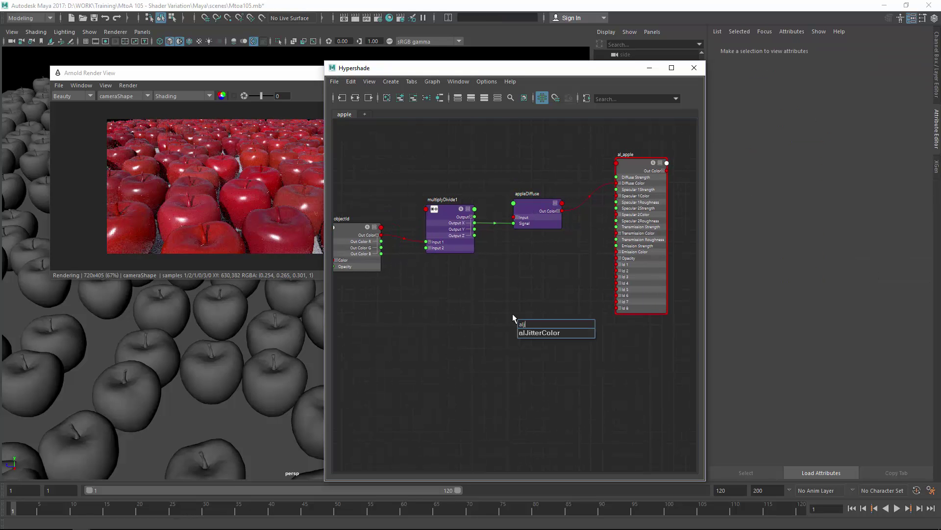
pyautogui.press('Return')
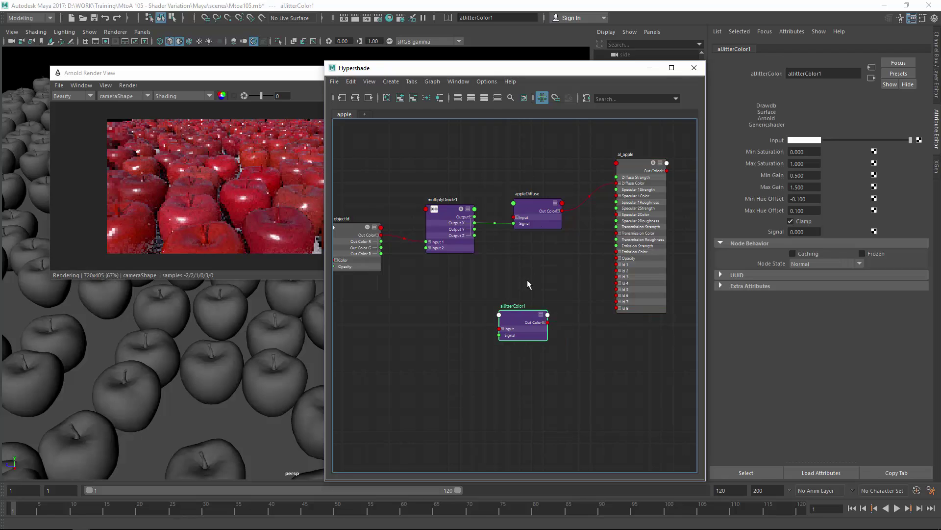
# Rename the new alJitterColor node as specrRand
pyautogui.doubleClick(828, 75)
pyautogui.write('specR')
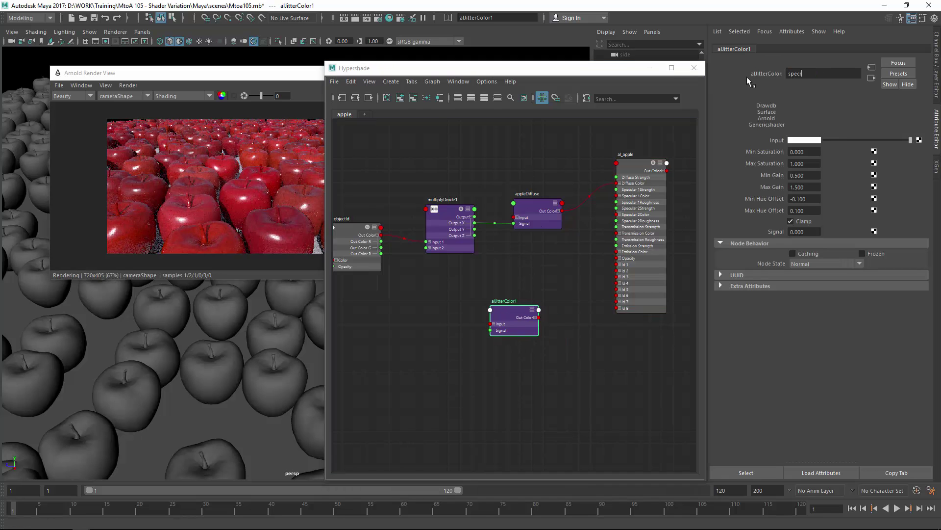
pyautogui.write('and')
pyautogui.press('Return')
pyautogui.scroll(2, 515, 276)
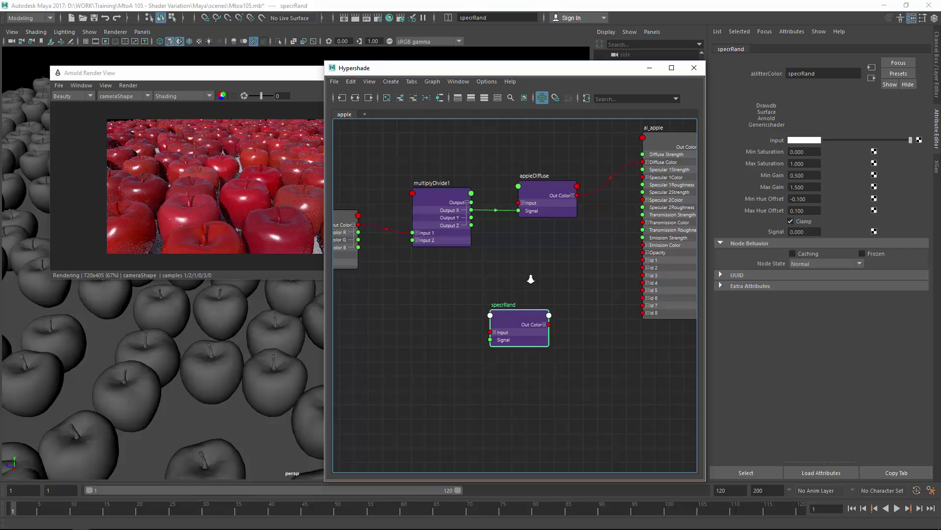
# Connect multiplyDivide1's Output X to specrRand's Signal, and specrRand's Out Color R to al_apple's Specular 1 Roughness
pyautogui.moveTo(529, 314); pyautogui.dragTo(534, 300)
pyautogui.moveTo(496, 219); pyautogui.dragTo(495, 328)
pyautogui.keyDown('alt'); pyautogui.moveTo(440, 186); pyautogui.dragTo(497, 193, button='middle'); pyautogui.keyUp('alt')
pyautogui.moveTo(352, 149); pyautogui.dragTo(497, 281)
pyautogui.moveTo(486, 196); pyautogui.dragTo(384, 210)
pyautogui.keyDown('alt'); pyautogui.moveTo(546, 259); pyautogui.dragTo(426, 264, button='middle'); pyautogui.keyUp('alt')
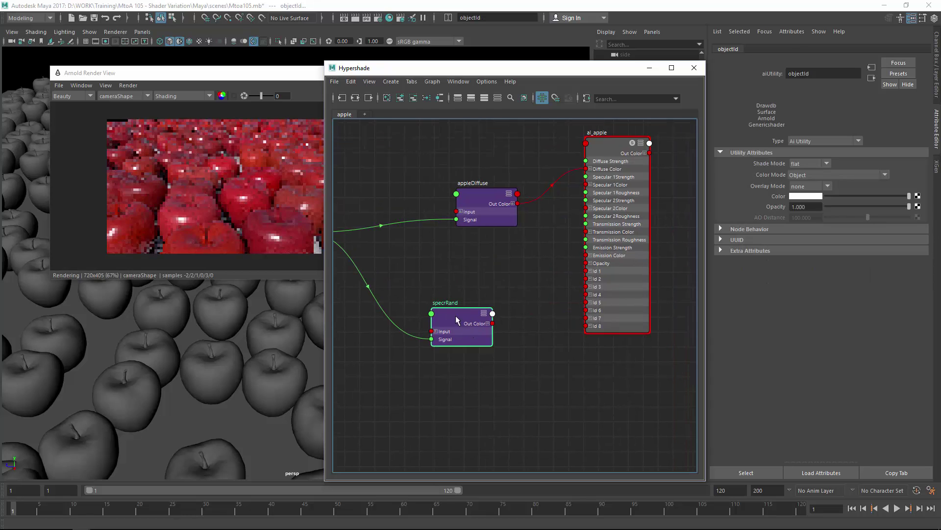
pyautogui.moveTo(455, 317); pyautogui.dragTo(591, 191)
pyautogui.click(483, 322)
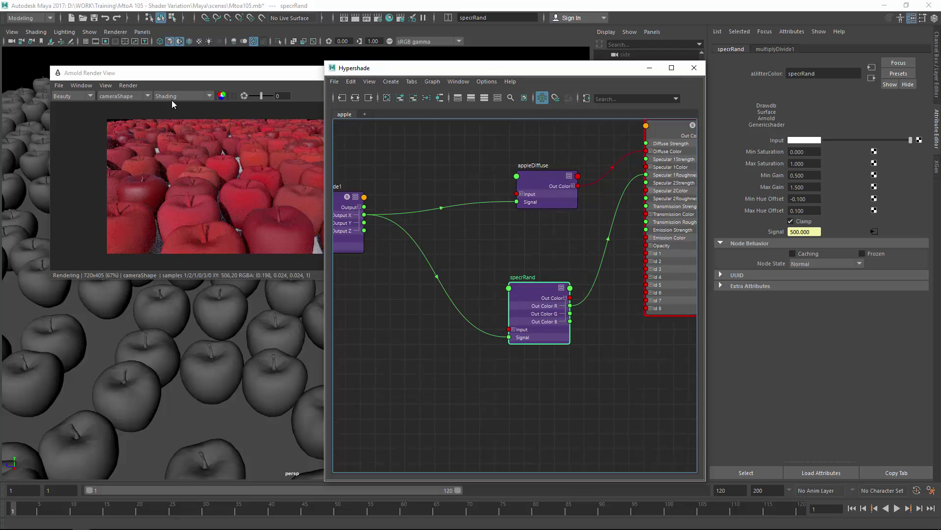
# Switch the render view's debug shading to Isolate Selected and preview the specrRand node with the render unobstructed
pyautogui.click(179, 93)
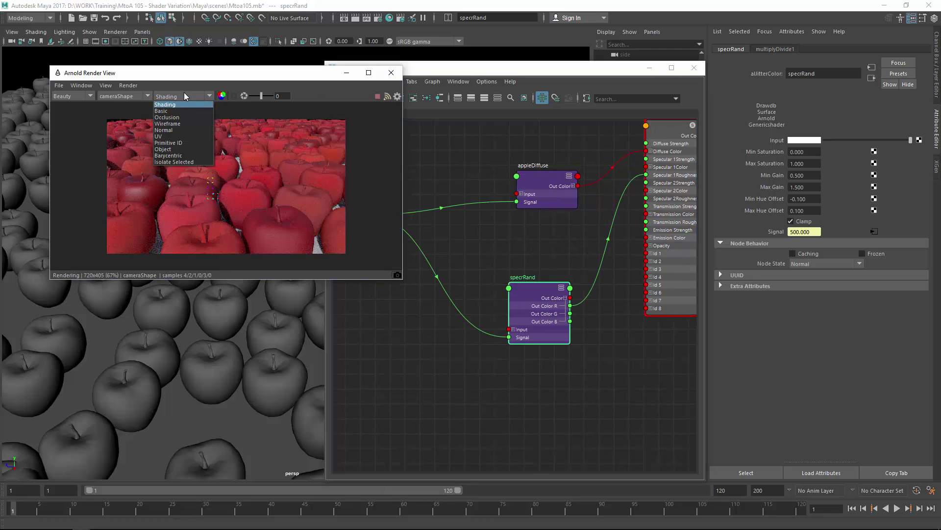
pyautogui.click(193, 162)
pyautogui.click(504, 240)
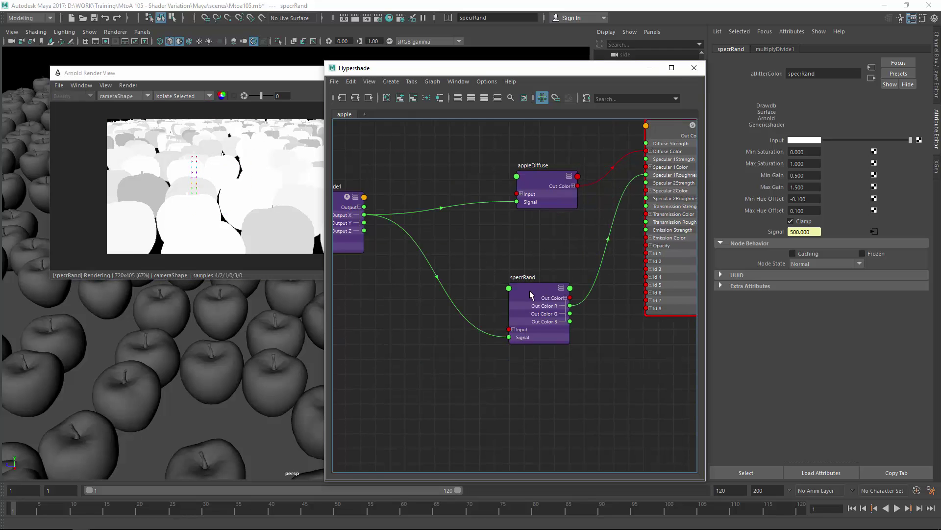
pyautogui.moveTo(537, 295); pyautogui.dragTo(534, 293)
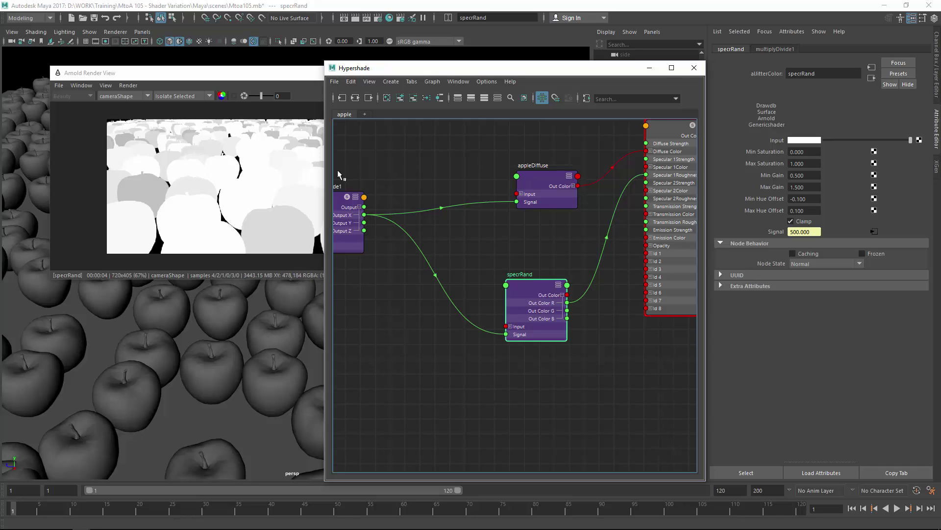
pyautogui.moveTo(389, 67); pyautogui.dragTo(427, 65)
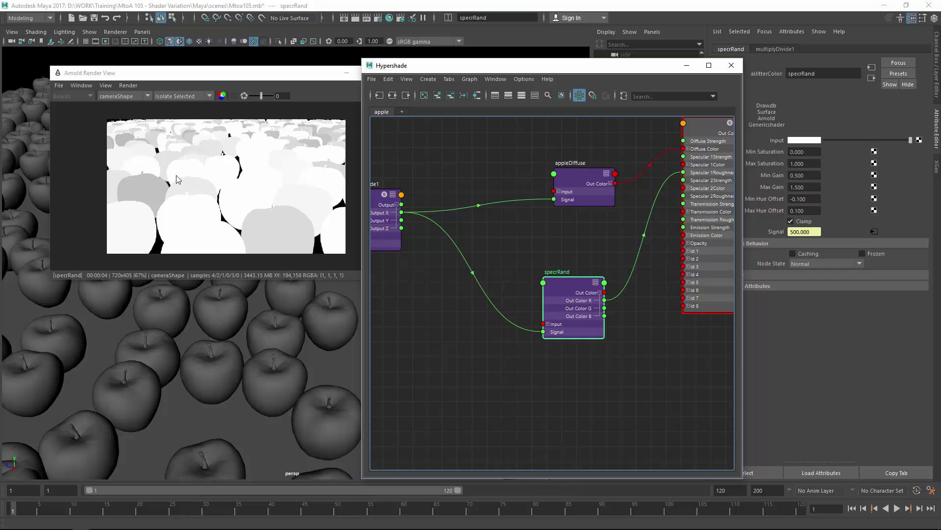
pyautogui.moveTo(568, 280); pyautogui.dragTo(565, 280)
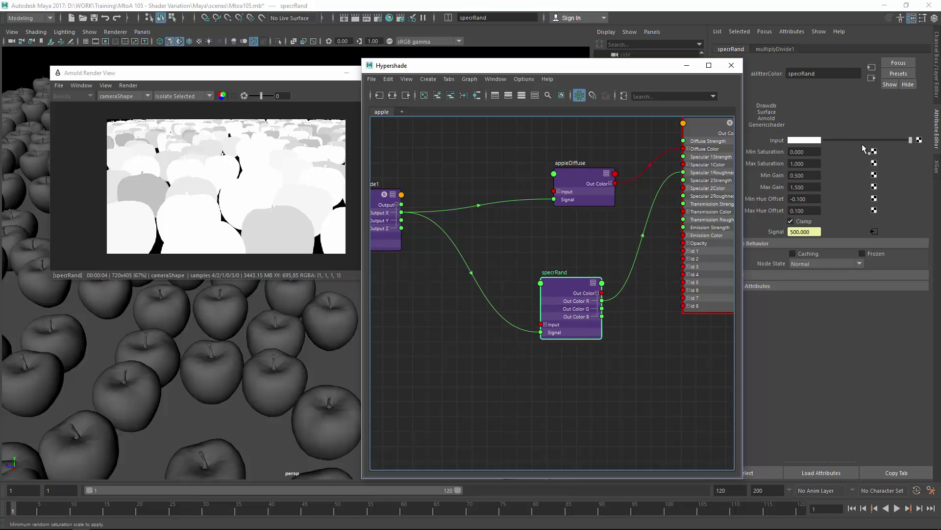
# Darken specrRand's Input from white to a mid grey, and return the render view to normal Shading
pyautogui.moveTo(865, 140); pyautogui.dragTo(833, 140)
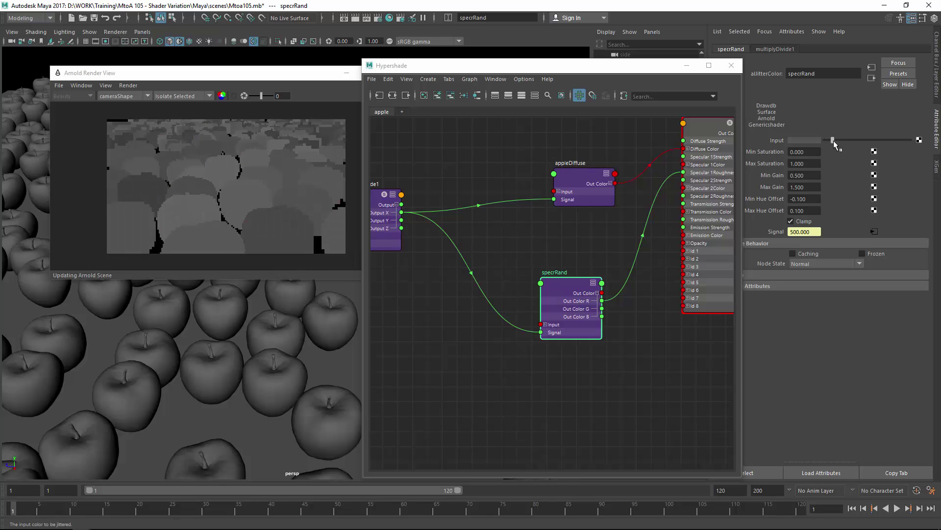
pyautogui.moveTo(833, 141); pyautogui.dragTo(839, 141)
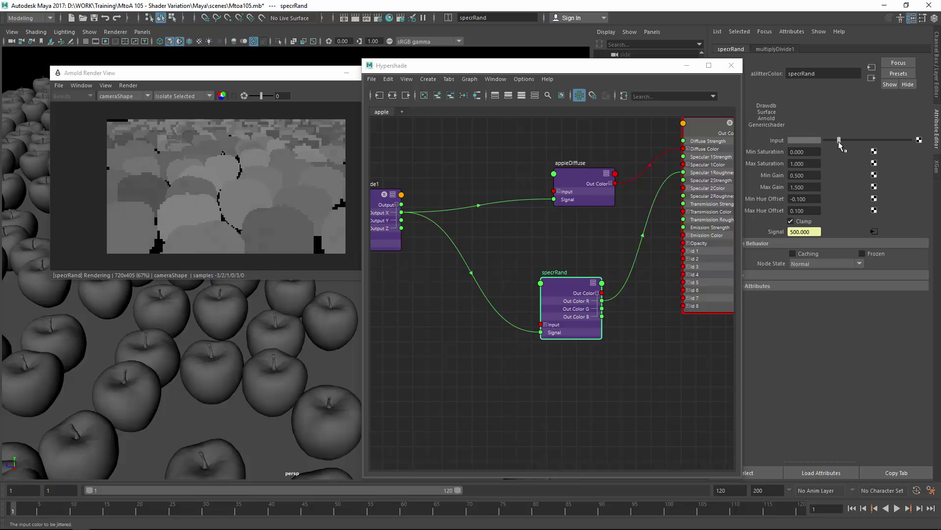
pyautogui.click(179, 101)
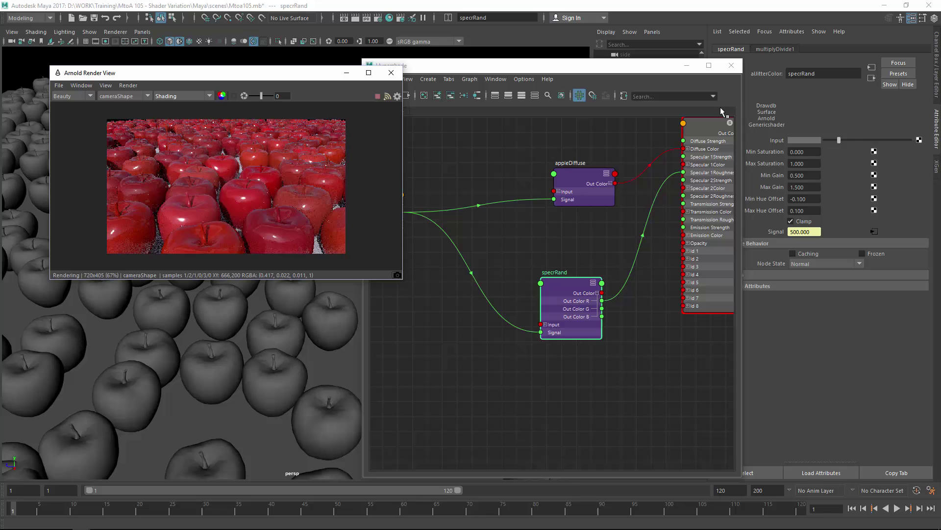
pyautogui.moveTo(840, 140); pyautogui.dragTo(848, 140)
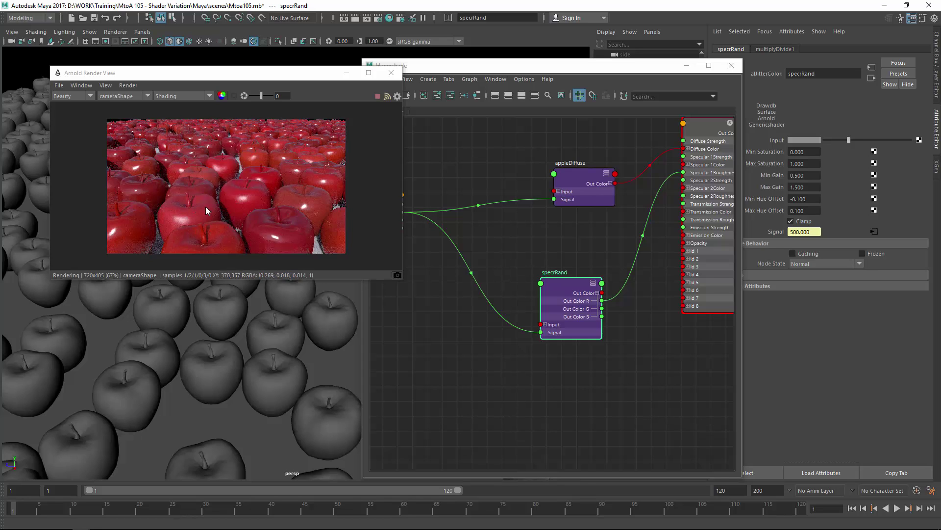
# Select the al_apple shader and lower its Specular 1 IOR to 1.230
pyautogui.click(623, 172)
pyautogui.click(677, 170)
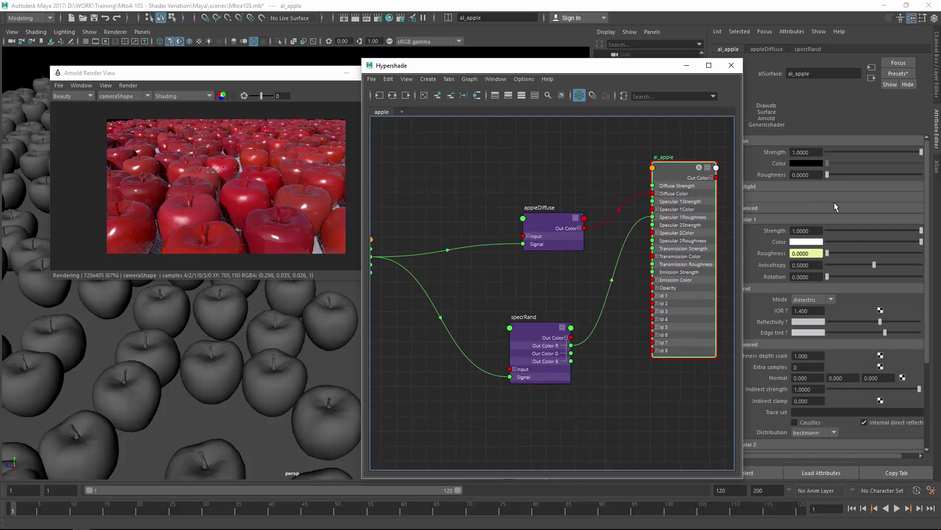
pyautogui.keyDown('ctrl'); pyautogui.moveTo(811, 311); pyautogui.dragTo(796, 311); pyautogui.keyUp('ctrl')
# Move specrRand closer to appleDiffuse and create two more alJitterColor nodes in the empty area below
pyautogui.keyDown('alt'); pyautogui.moveTo(508, 308); pyautogui.dragTo(516, 243, button='middle'); pyautogui.keyUp('alt')
pyautogui.moveTo(538, 260); pyautogui.dragTo(541, 234)
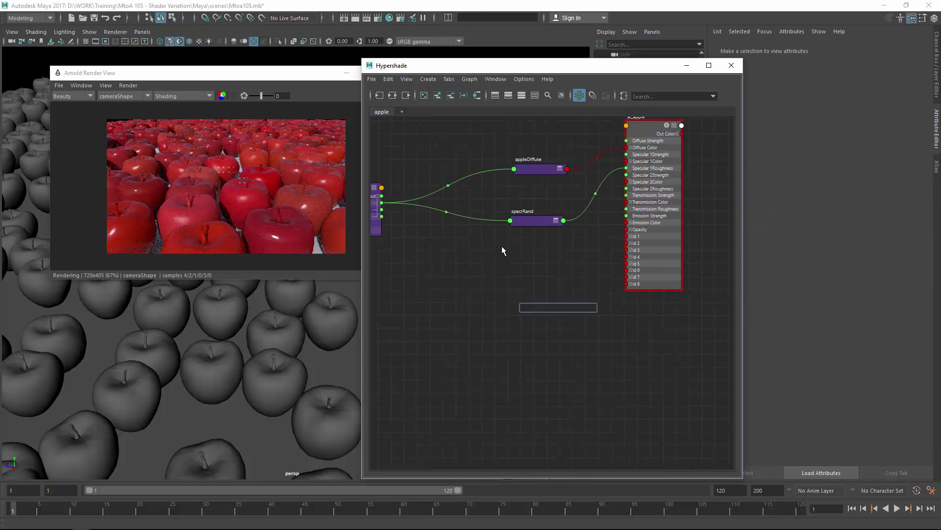
pyautogui.click(501, 245)
pyautogui.press('Tab')
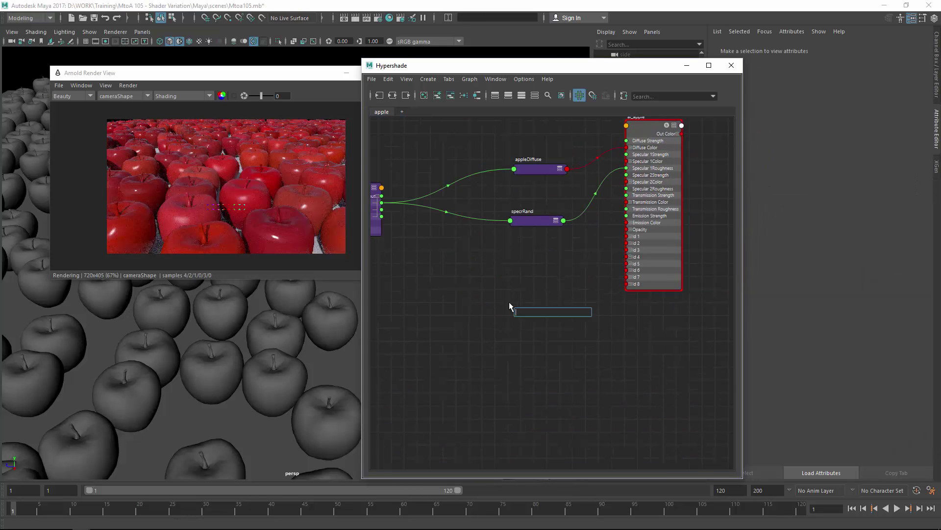
pyautogui.write('aji')
pyautogui.write('alji')
pyautogui.press('Down')
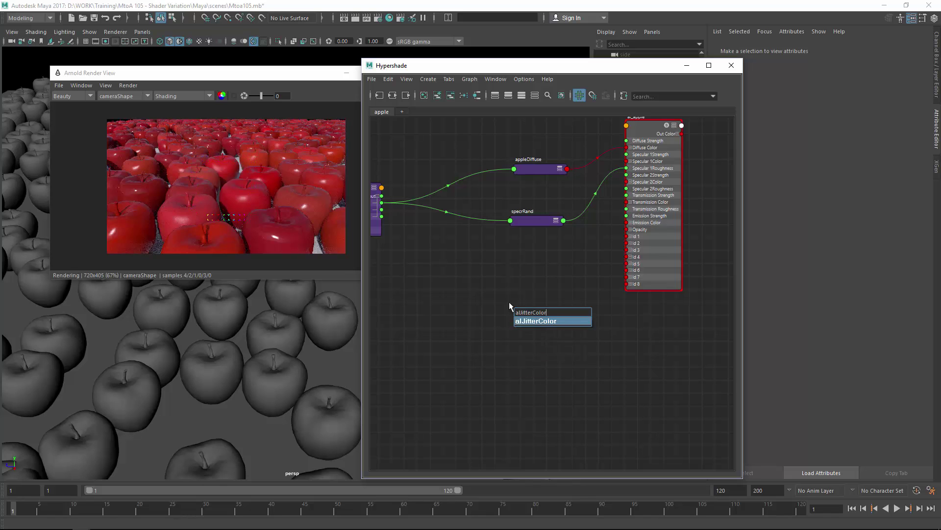
pyautogui.press('Return')
pyautogui.moveTo(510, 307); pyautogui.dragTo(500, 277)
pyautogui.hotkey('ctrl', 'd')
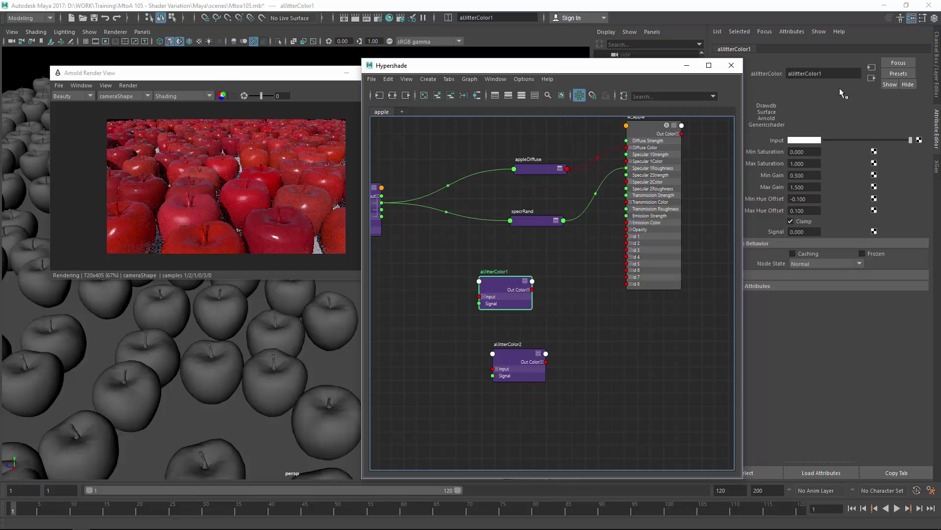
# Rename the upper new alJitterColor node as distortionRand and the lower one as bumpDepthRand
pyautogui.click(792, 73)
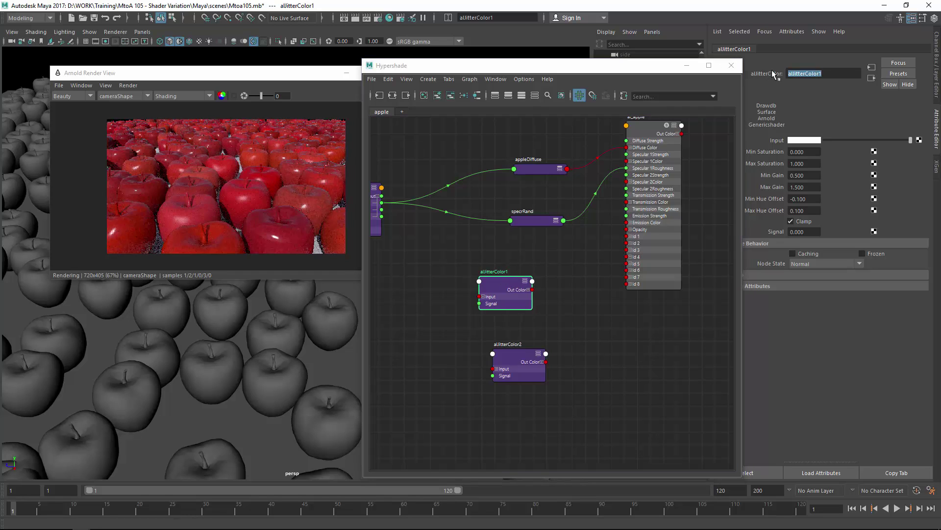
pyautogui.write('distortionRand')
pyautogui.press('Return')
pyautogui.click(517, 357)
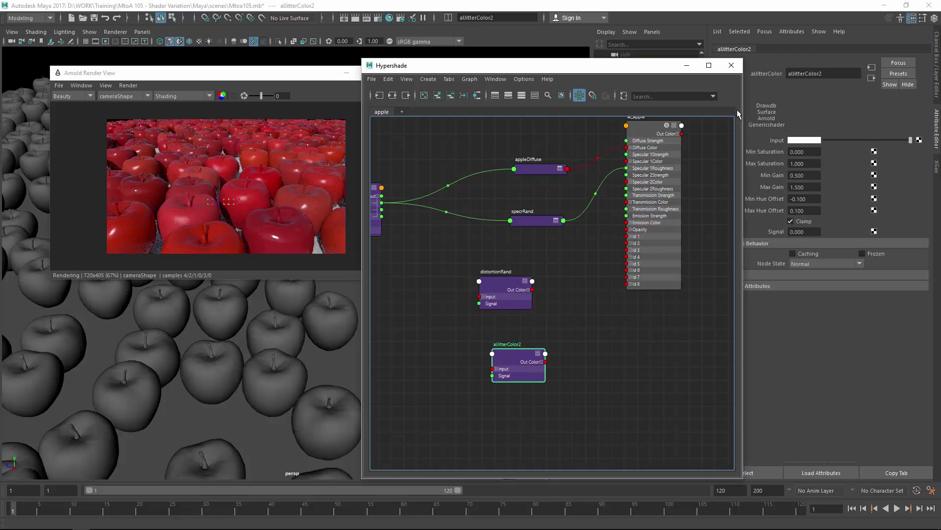
pyautogui.moveTo(824, 73); pyautogui.dragTo(760, 71)
pyautogui.write('b')
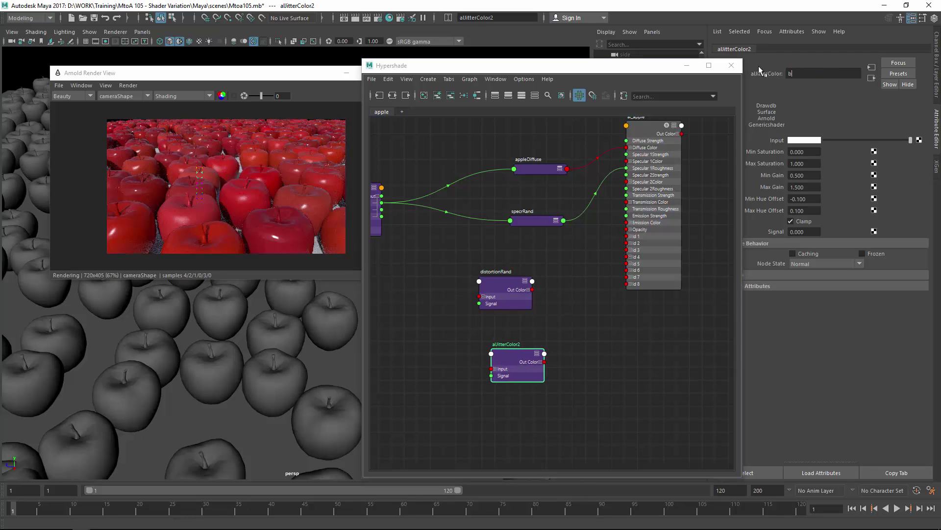
pyautogui.write('umpDepthRand')
pyautogui.press('Return')
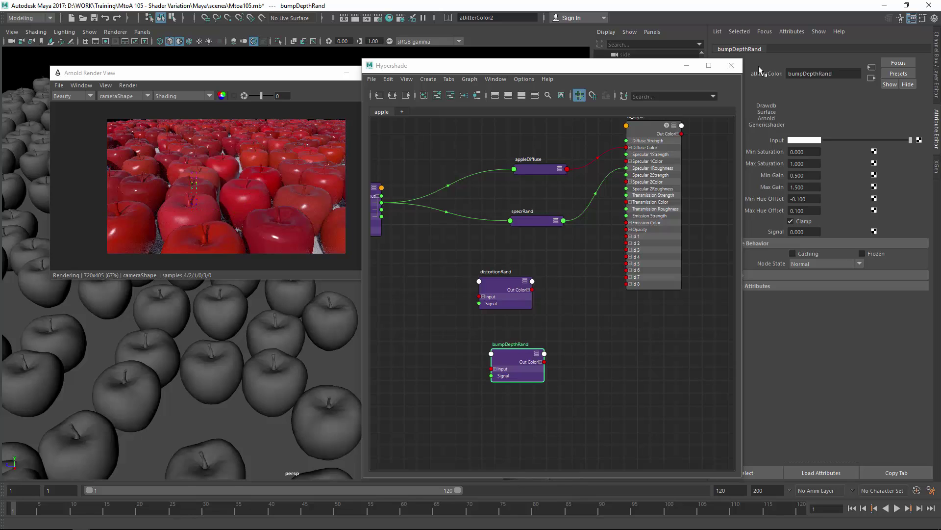
# Create an aiNoise node and arrange it between the distortionRand and bumpDepthRand nodes and the al_apple shader
pyautogui.moveTo(518, 355); pyautogui.dragTo(509, 355)
pyautogui.keyDown('alt'); pyautogui.moveTo(429, 350); pyautogui.dragTo(476, 337, button='middle'); pyautogui.keyUp('alt')
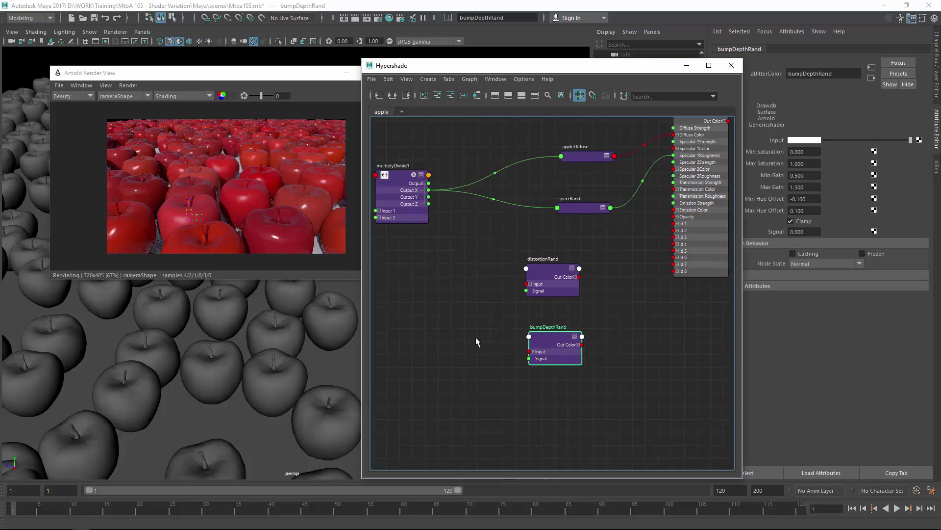
pyautogui.click(475, 336)
pyautogui.press('Tab')
pyautogui.write('aino')
pyautogui.press('Down')
pyautogui.press('Return')
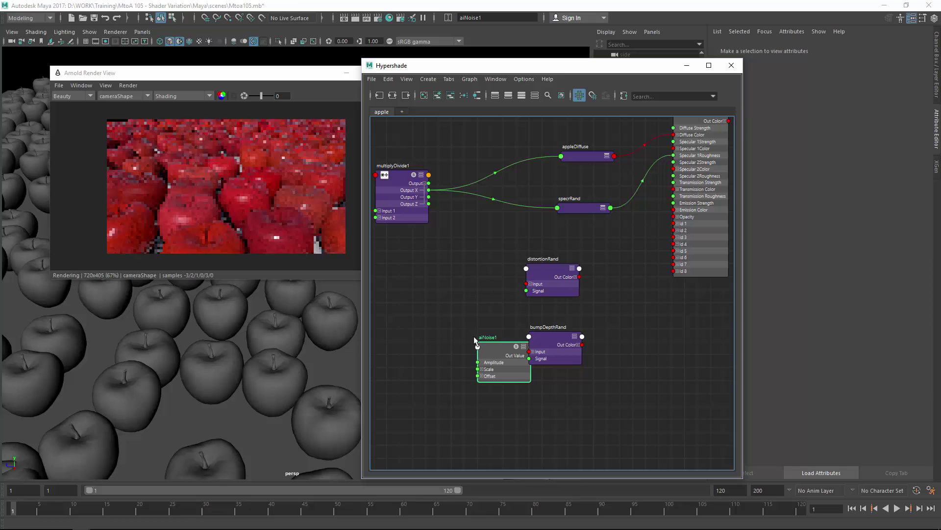
pyautogui.moveTo(510, 343); pyautogui.dragTo(630, 313)
pyautogui.moveTo(489, 249); pyautogui.dragTo(472, 342)
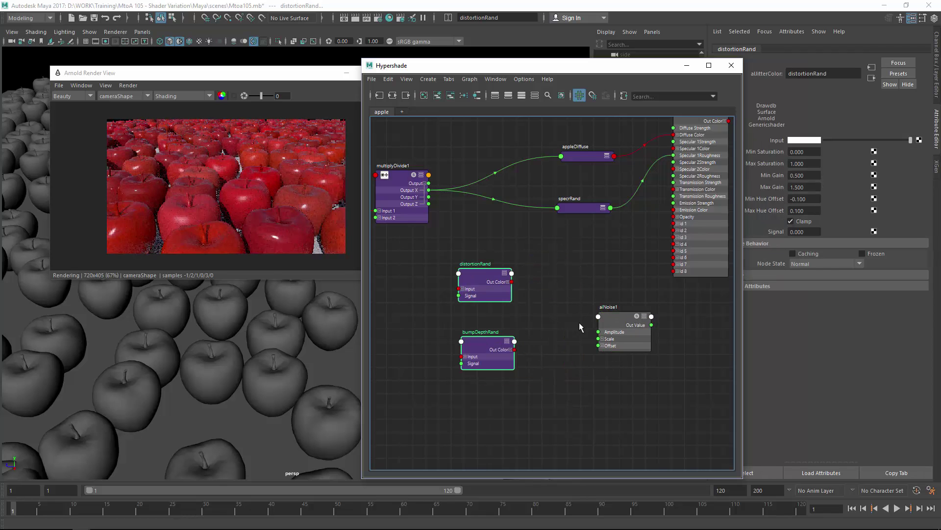
pyautogui.moveTo(606, 317); pyautogui.dragTo(556, 295)
# Assign aiNoise1 to the Bump Mapping attribute of the al_apple shader
pyautogui.click(628, 267)
pyautogui.keyDown('alt'); pyautogui.moveTo(705, 245); pyautogui.dragTo(681, 251, button='middle'); pyautogui.keyUp('alt')
pyautogui.click(681, 252)
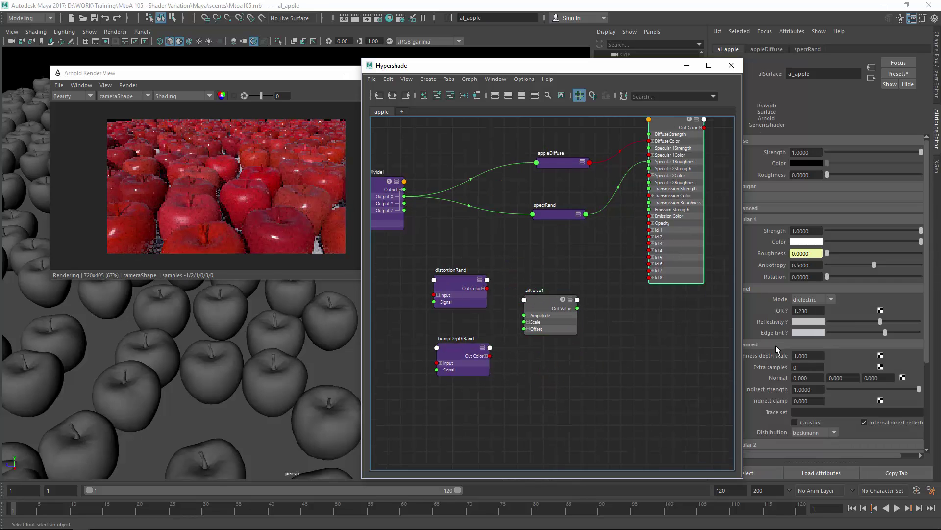
pyautogui.scroll(-3, 775, 304)
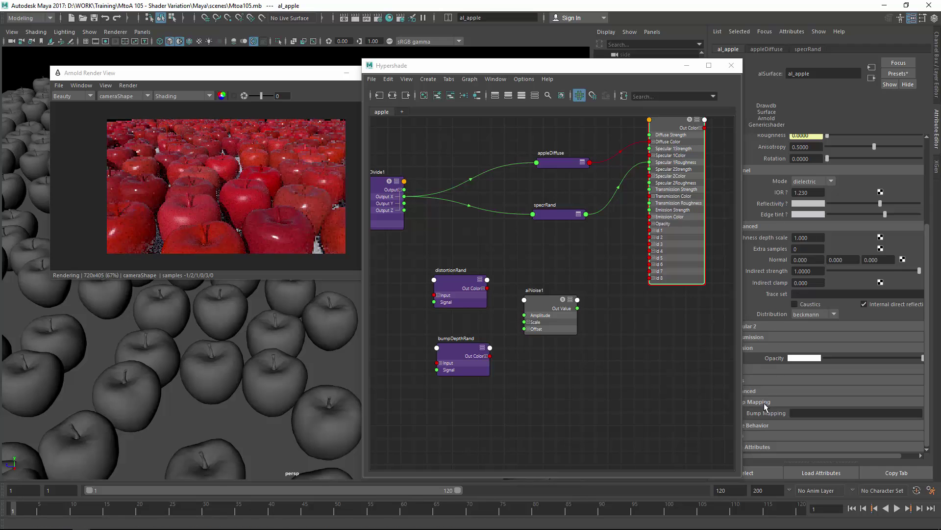
pyautogui.moveTo(550, 308); pyautogui.dragTo(767, 414, button='middle')
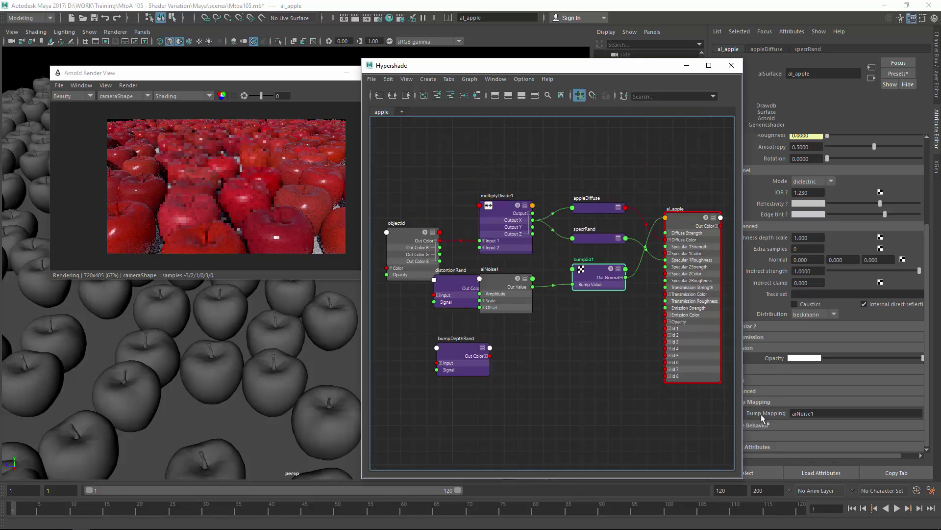
# Lay out bump2d1 and aiNoise1 below the specrRand node, in line with bumpDepthRand
pyautogui.moveTo(592, 273); pyautogui.dragTo(597, 345)
pyautogui.moveTo(503, 301); pyautogui.dragTo(542, 360)
pyautogui.keyDown('alt'); pyautogui.moveTo(523, 300); pyautogui.dragTo(491, 274, button='middle'); pyautogui.keyUp('alt')
pyautogui.moveTo(499, 324); pyautogui.dragTo(480, 322)
pyautogui.moveTo(553, 320); pyautogui.dragTo(551, 315)
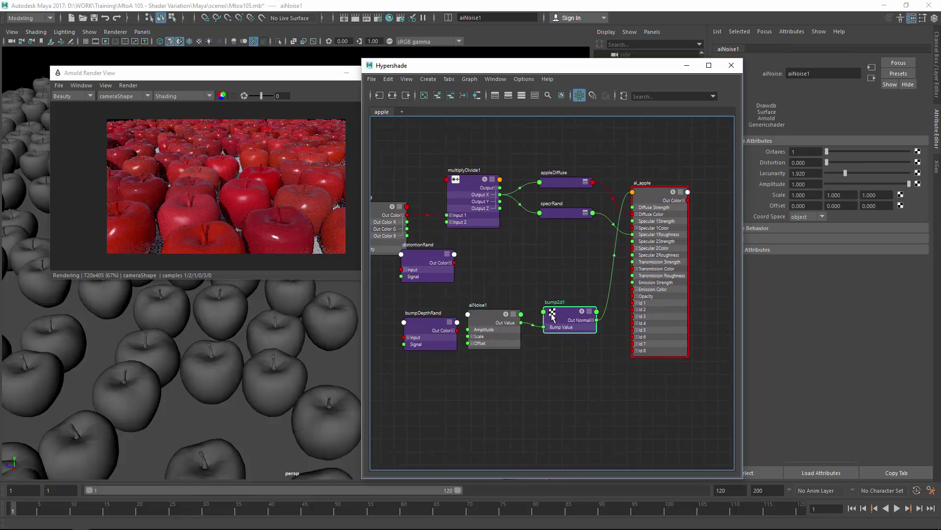
# Preview the aiNoise1 node alone in the render view with Isolate Selected and update the full scene
pyautogui.click(488, 316)
pyautogui.keyDown('alt'); pyautogui.moveTo(494, 296); pyautogui.dragTo(504, 281, button='middle'); pyautogui.keyUp('alt')
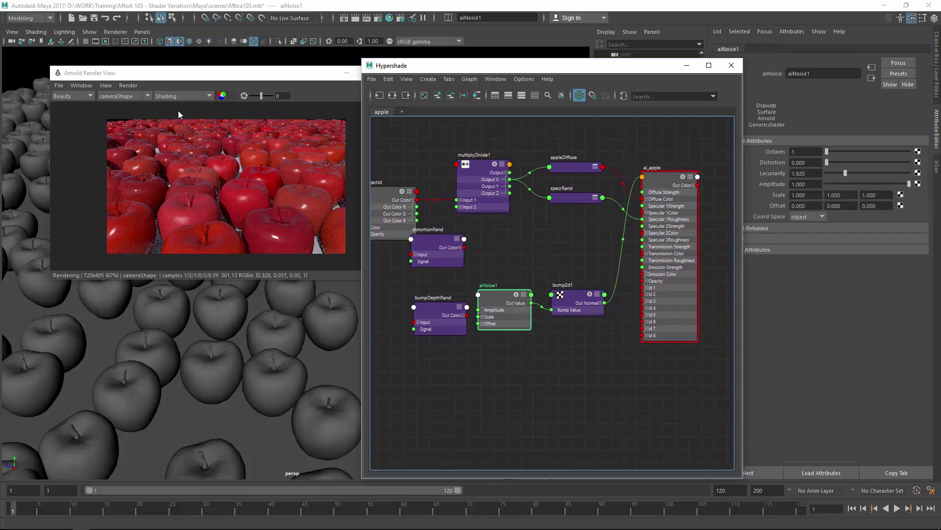
pyautogui.click(179, 96)
pyautogui.click(175, 162)
pyautogui.click(507, 288)
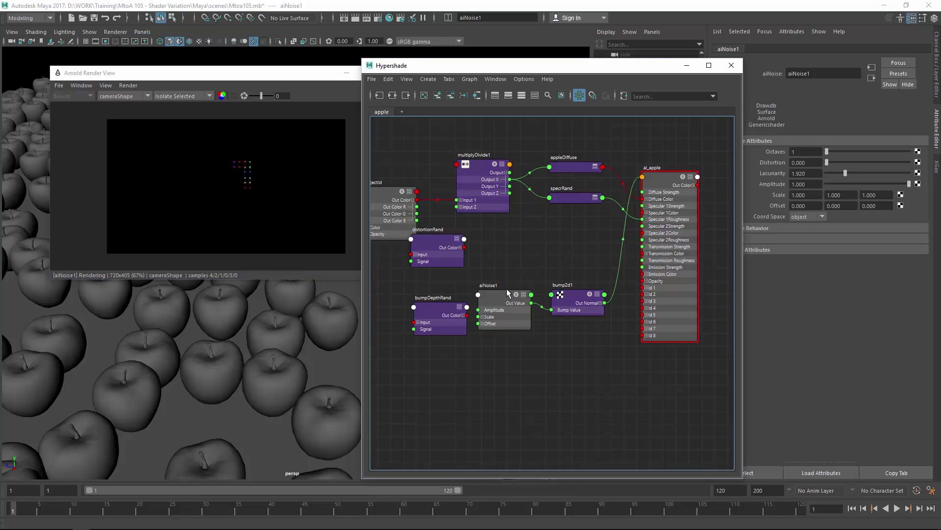
pyautogui.moveTo(507, 290); pyautogui.dragTo(504, 293)
pyautogui.click(128, 85)
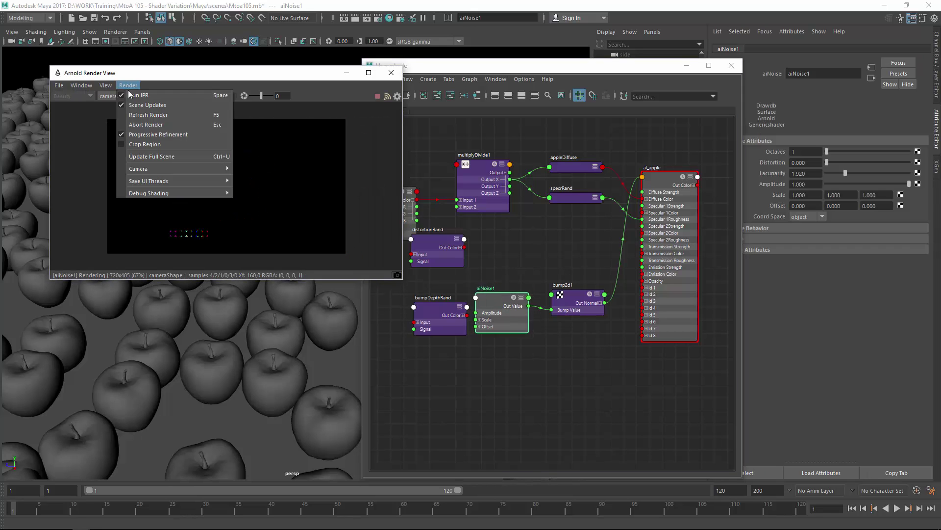
pyautogui.click(149, 155)
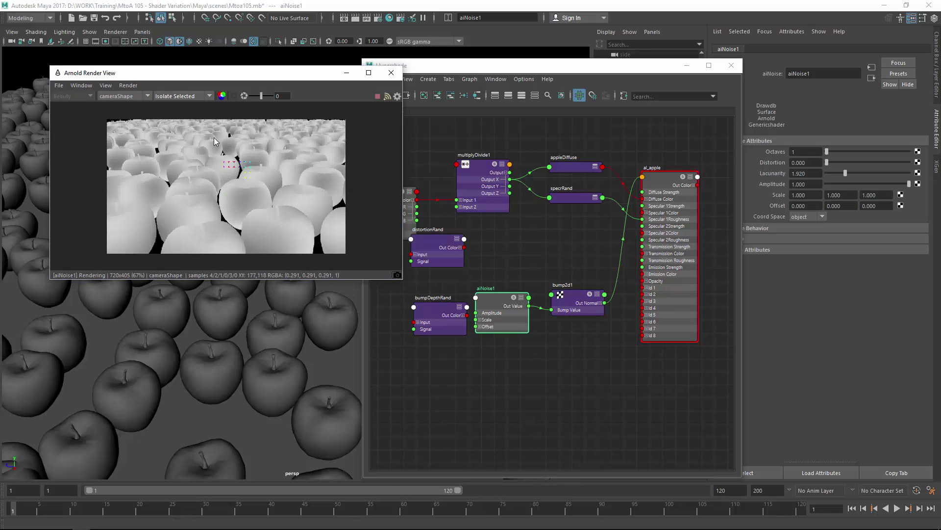
# Rearrange the graph so distortionRand and bumpDepthRand are stacked below objectId, with aiNoise1 beside them
pyautogui.keyDown('alt'); pyautogui.moveTo(457, 279); pyautogui.dragTo(522, 257, button='middle'); pyautogui.keyUp('alt')
pyautogui.moveTo(506, 222); pyautogui.dragTo(484, 250)
pyautogui.moveTo(500, 293); pyautogui.dragTo(447, 327)
pyautogui.moveTo(481, 256); pyautogui.dragTo(453, 286)
pyautogui.moveTo(545, 287); pyautogui.dragTo(510, 296)
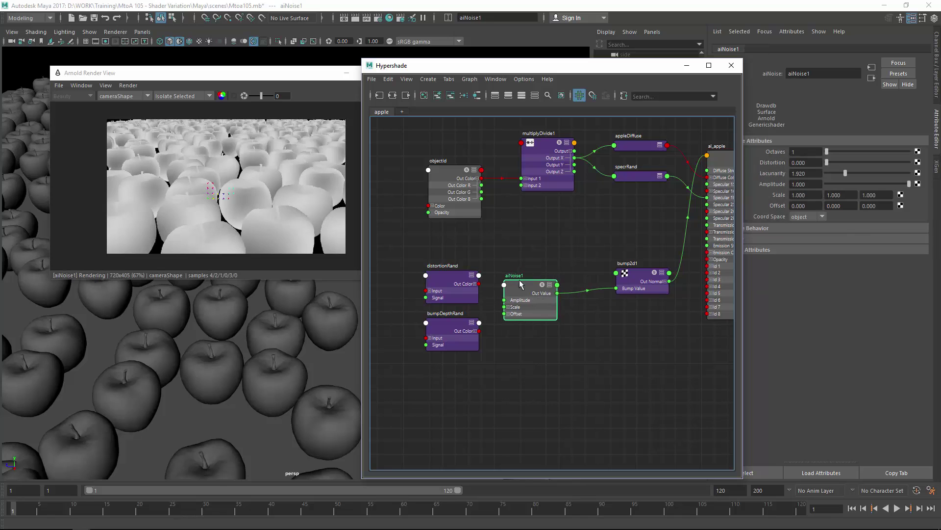
# Set aiNoise1's Scale to 5 on all three axes and its Octaves to 2
pyautogui.click(762, 198)
pyautogui.write('5')
pyautogui.press('Tab')
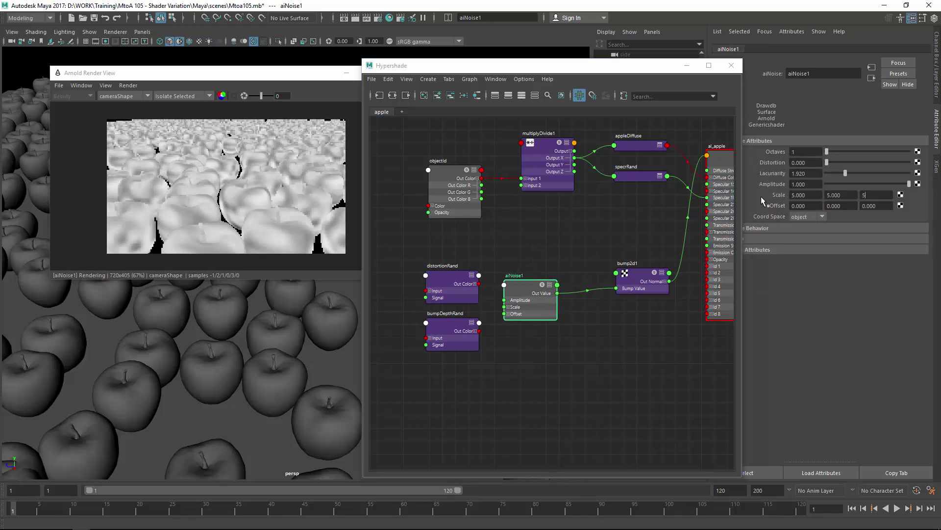
pyautogui.write('5')
pyautogui.press('Tab')
pyautogui.write('5')
pyautogui.press('Return')
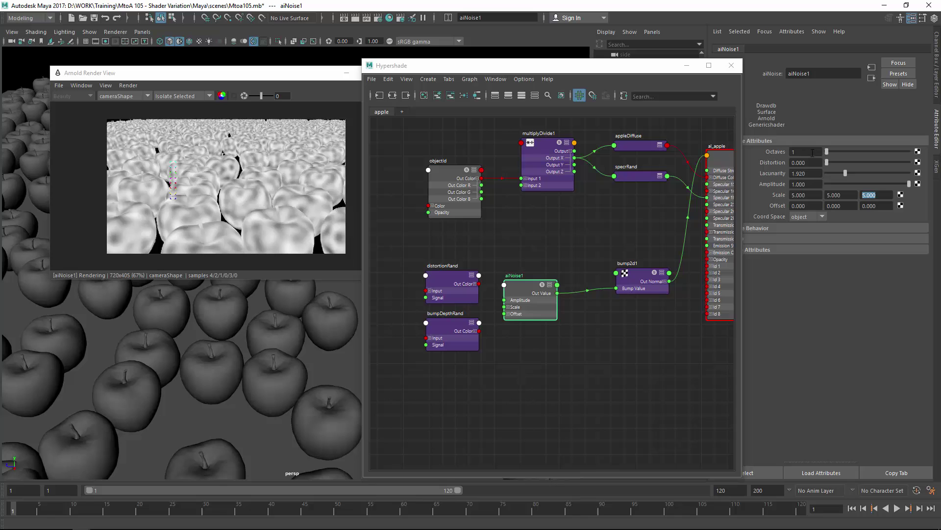
pyautogui.write('2')
pyautogui.press('Return')
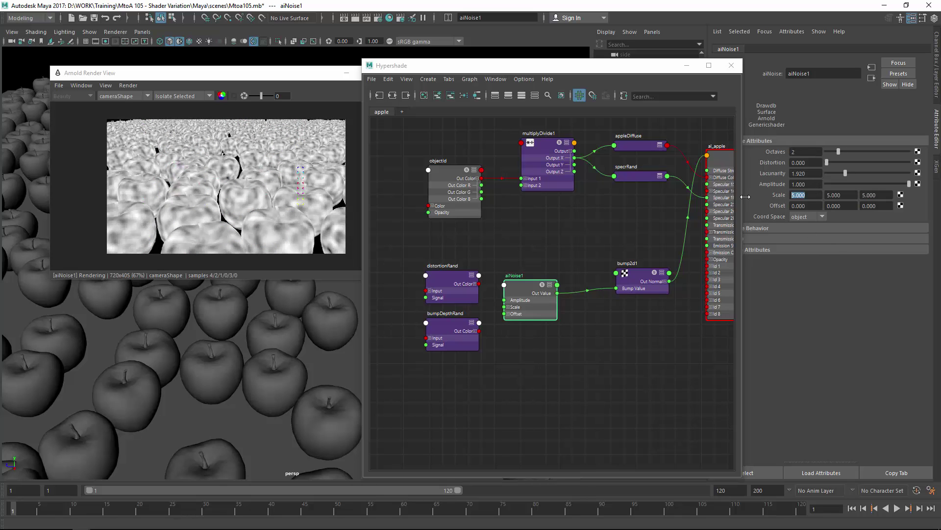
# Set aiNoise1's Scale to 3 on all three axes and raise its Distortion to about 0.78
pyautogui.write('3')
pyautogui.press('Tab')
pyautogui.write('3')
pyautogui.press('Tab')
pyautogui.write('3')
pyautogui.press('Return')
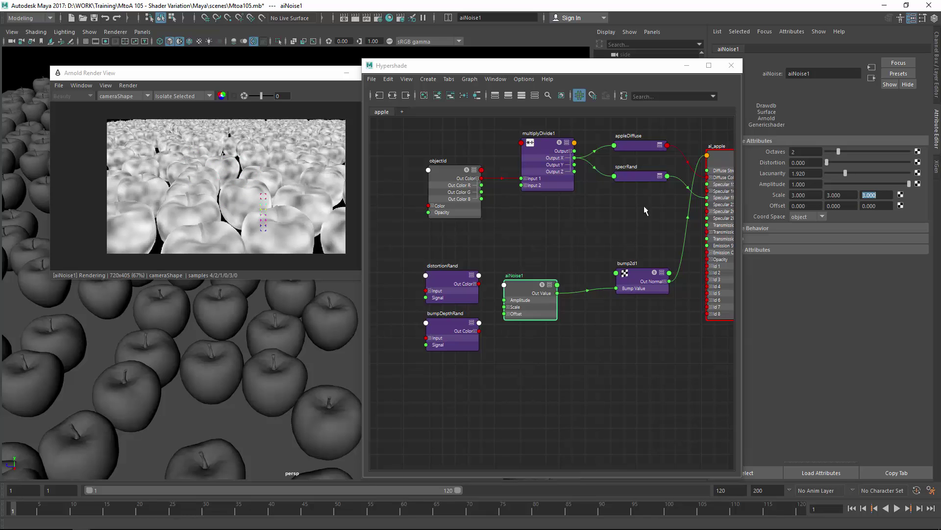
pyautogui.keyDown('alt'); pyautogui.moveTo(515, 280); pyautogui.dragTo(524, 259, button='middle'); pyautogui.keyUp('alt')
pyautogui.scroll(2, 525, 251)
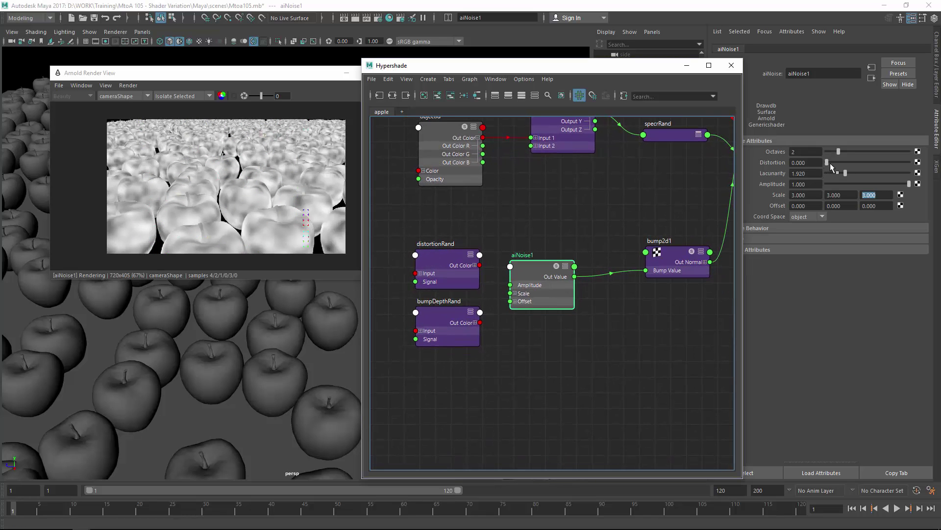
pyautogui.moveTo(827, 163)
pyautogui.mouseDown()
pyautogui.moveTo(851, 160)
pyautogui.moveTo(819, 161)
pyautogui.moveTo(833, 163)
pyautogui.mouseUp()
# Move objectId and multiplyDivide1 away from the noise nodes, and place distortionRand and aiNoise1 higher, clear of bumpDepthRand
pyautogui.keyDown('alt'); pyautogui.moveTo(496, 243); pyautogui.dragTo(549, 252, button='middle'); pyautogui.keyUp('alt')
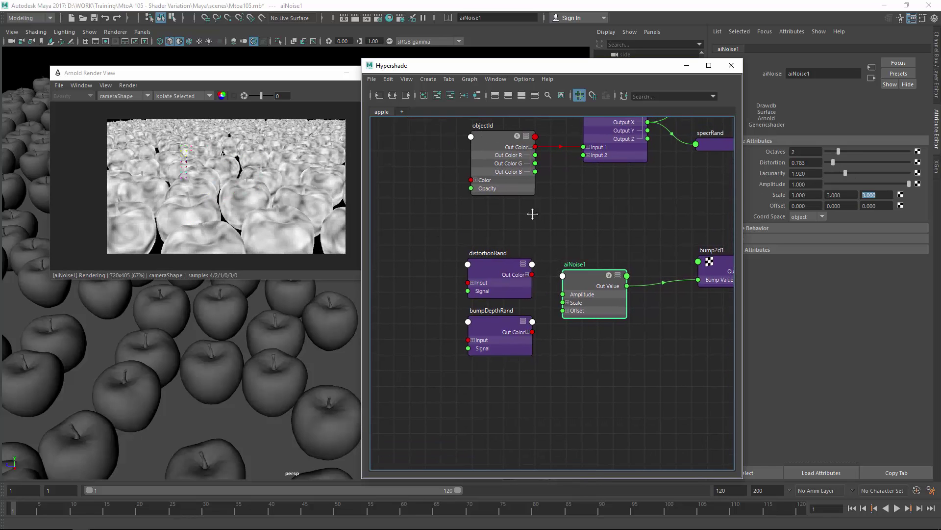
pyautogui.keyDown('alt'); pyautogui.moveTo(532, 214); pyautogui.dragTo(540, 247, button='middle'); pyautogui.keyUp('alt')
pyautogui.moveTo(454, 127); pyautogui.dragTo(432, 207)
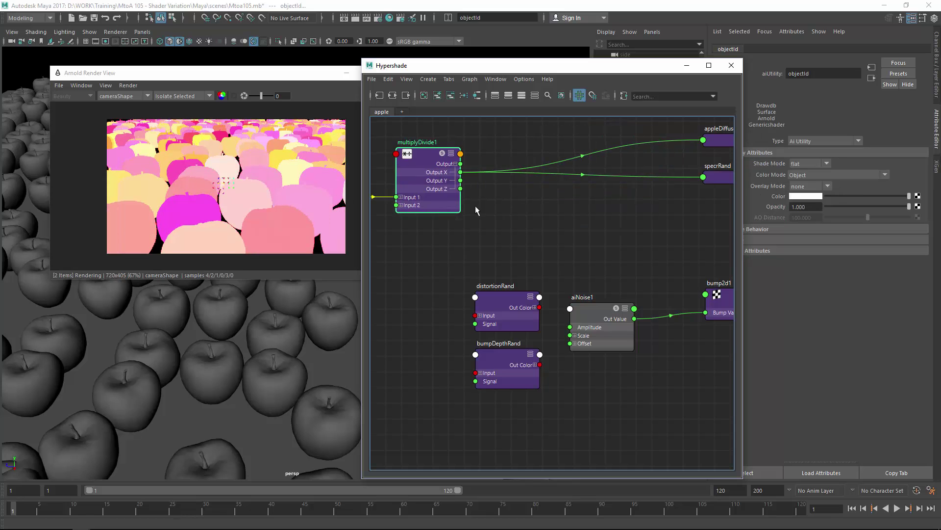
pyautogui.moveTo(598, 309); pyautogui.dragTo(591, 257)
pyautogui.moveTo(495, 306); pyautogui.dragTo(492, 263)
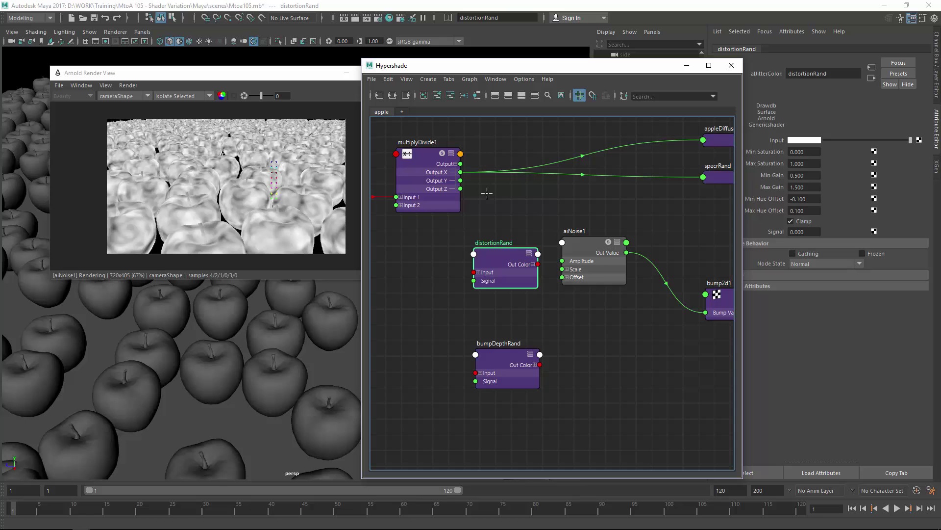
# Connect multiplyDivide1's Output X to distortionRand's Signal, and distortionRand's Out Color R to aiNoise1's Distortion
pyautogui.moveTo(460, 172); pyautogui.dragTo(474, 281)
pyautogui.click(533, 263)
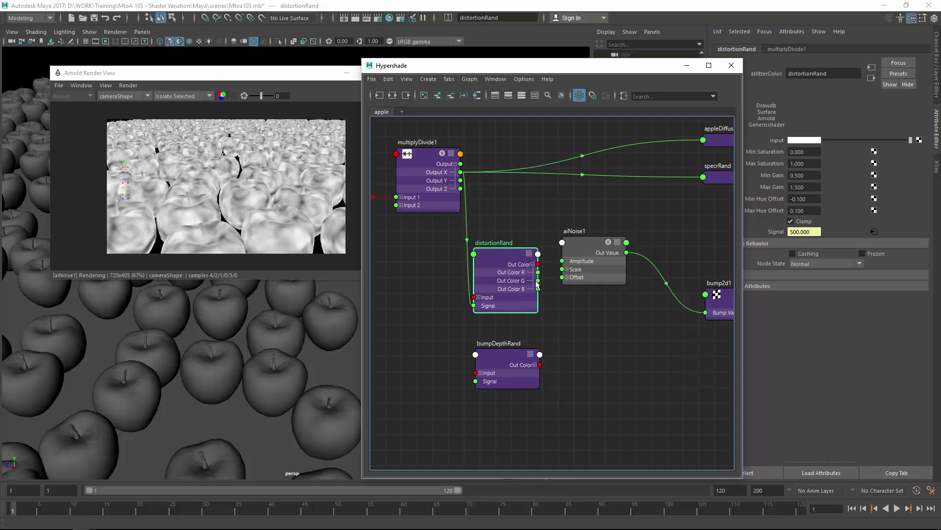
pyautogui.click(568, 281)
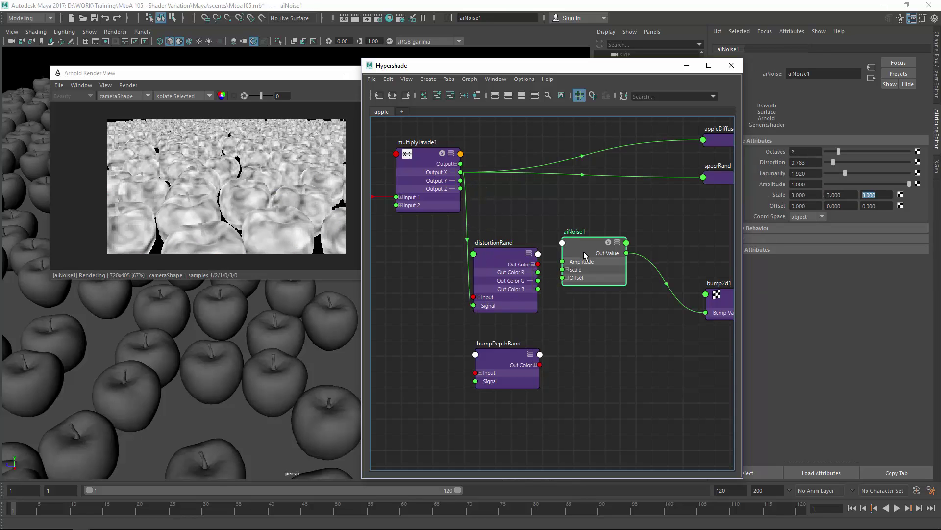
pyautogui.moveTo(588, 256); pyautogui.dragTo(576, 387, button='right')
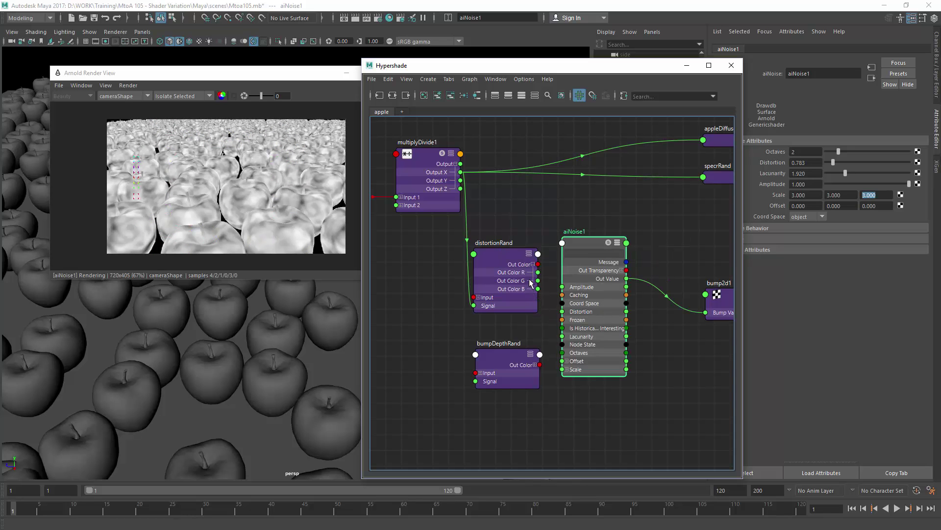
pyautogui.moveTo(563, 292); pyautogui.dragTo(562, 311)
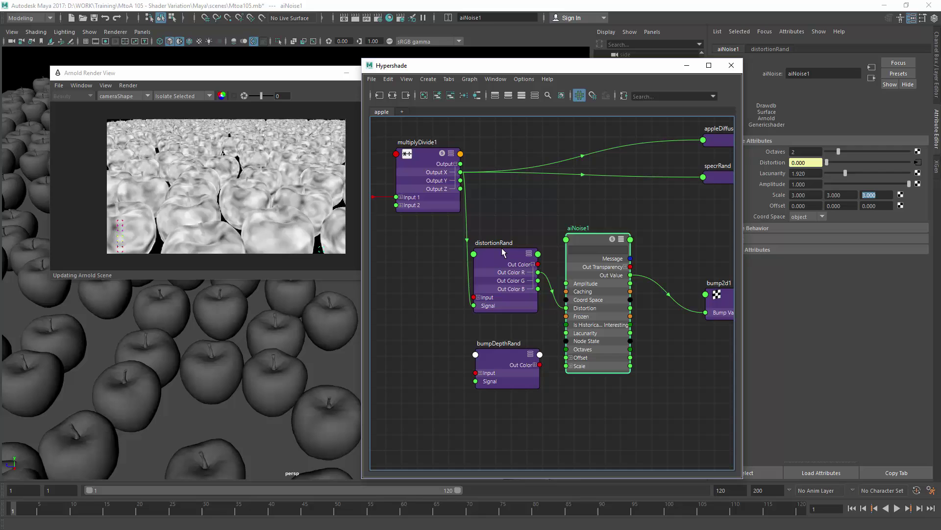
# Darken distortionRand's Input to grey while previewing it in isolation, and return the render view to Shading mode
pyautogui.moveTo(502, 248); pyautogui.dragTo(502, 246)
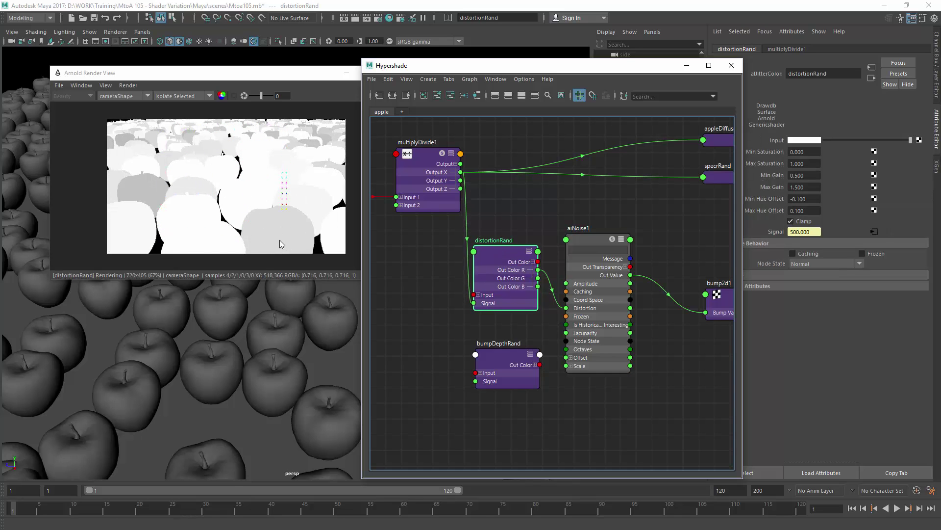
pyautogui.click(502, 249)
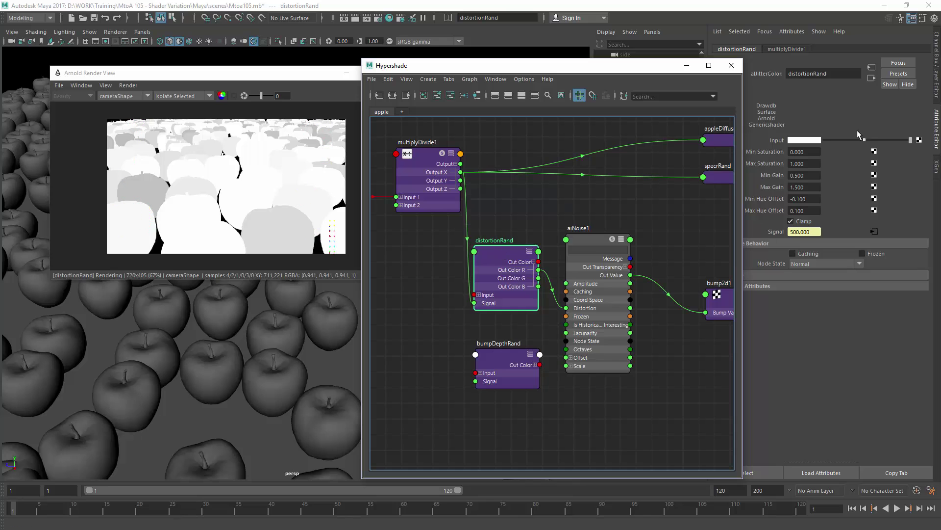
pyautogui.moveTo(910, 140); pyautogui.dragTo(837, 138)
pyautogui.click(837, 140)
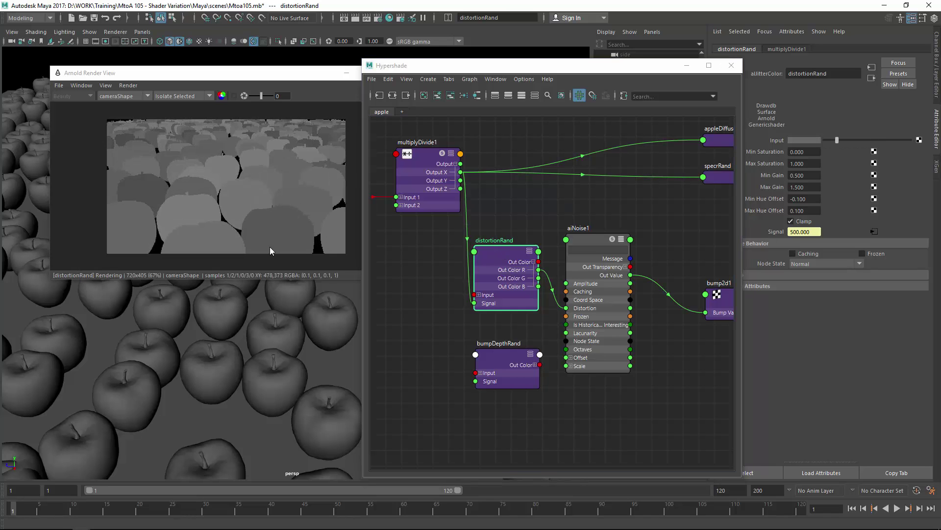
pyautogui.click(174, 97)
pyautogui.click(167, 105)
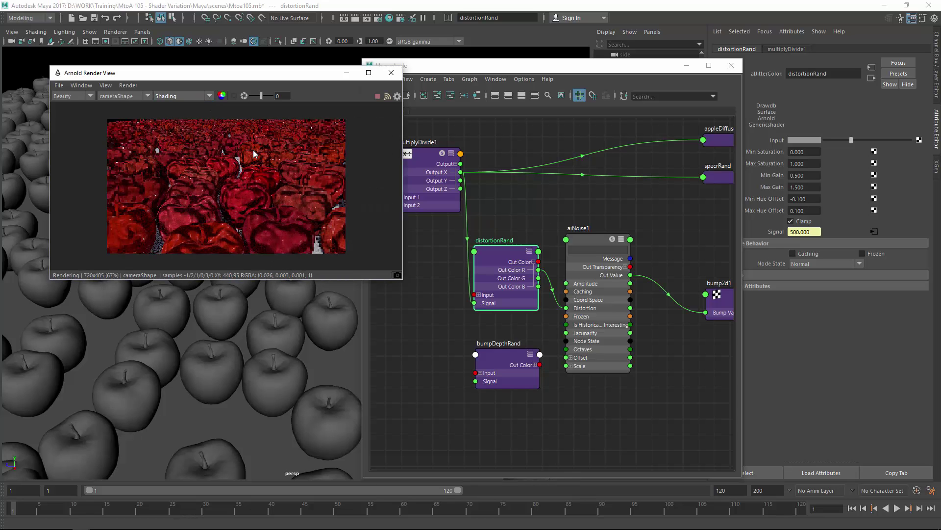
# Connect multiplyDivide1's Output X to the Signal input of bumpDepthRand
pyautogui.keyDown('alt'); pyautogui.moveTo(552, 349); pyautogui.dragTo(608, 324, button='middle'); pyautogui.keyUp('alt')
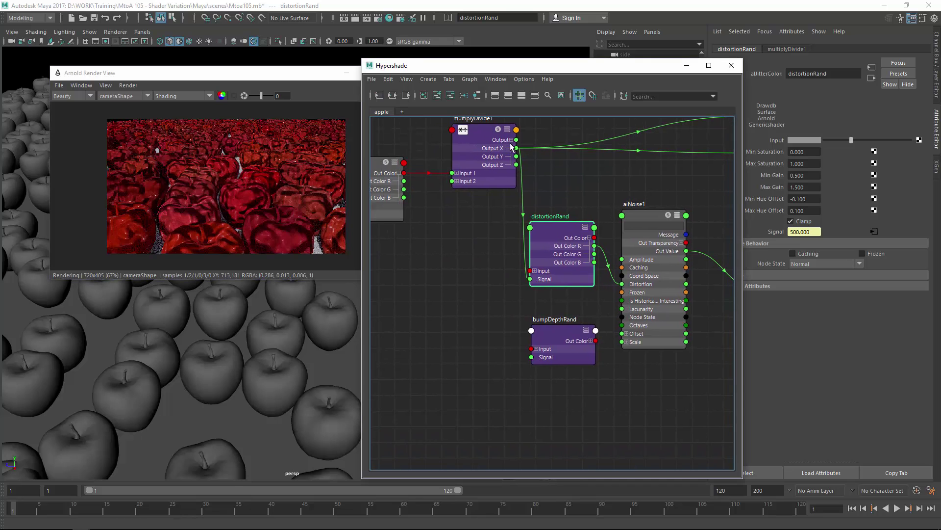
pyautogui.moveTo(518, 156); pyautogui.dragTo(532, 349)
pyautogui.keyDown('alt'); pyautogui.moveTo(542, 151); pyautogui.dragTo(422, 156, button='middle'); pyautogui.keyUp('alt')
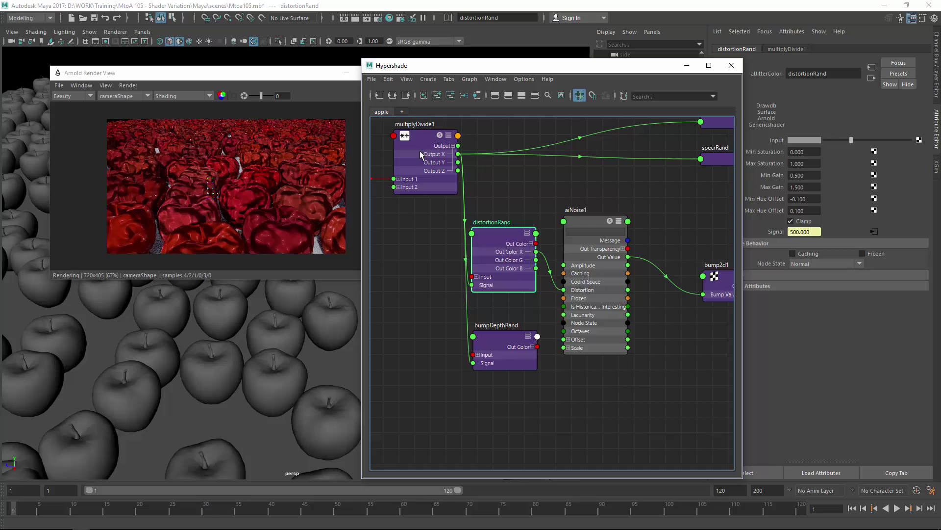
# Expand bumpDepthRand's colour outputs and bump2d1's full attribute list, and connect Out Color R to Bump Depth
pyautogui.click(533, 347)
pyautogui.moveTo(538, 354); pyautogui.dragTo(550, 316)
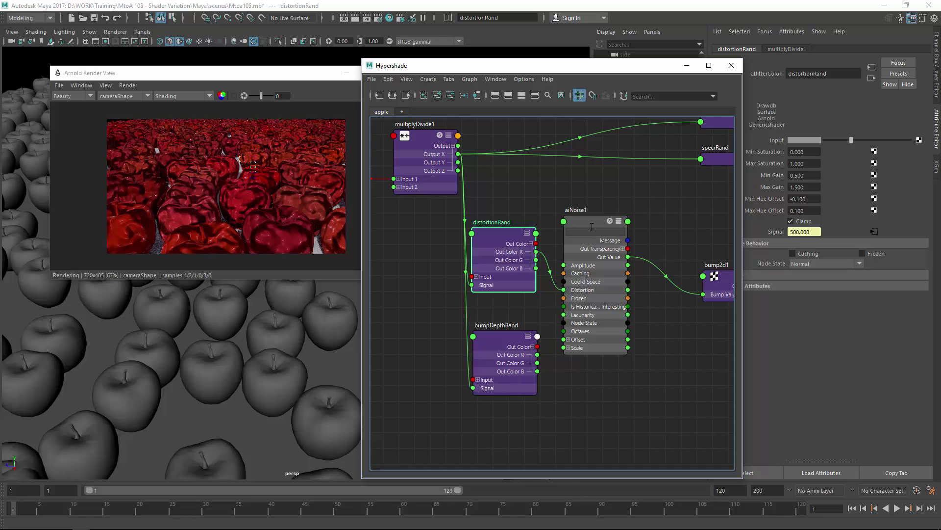
pyautogui.moveTo(590, 224); pyautogui.dragTo(607, 222)
pyautogui.keyDown('alt'); pyautogui.moveTo(559, 216); pyautogui.dragTo(471, 180, button='middle'); pyautogui.keyUp('alt')
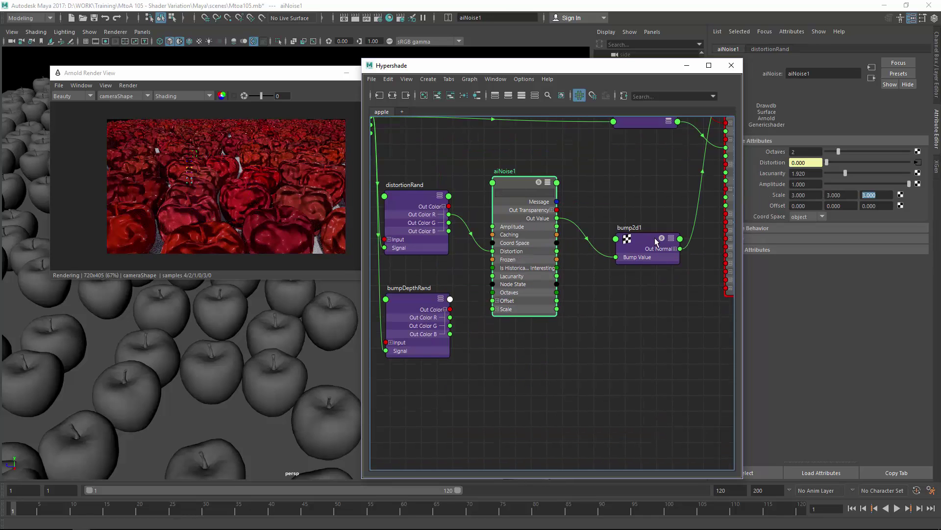
pyautogui.click(644, 248)
pyautogui.moveTo(635, 243); pyautogui.dragTo(612, 373, button='right')
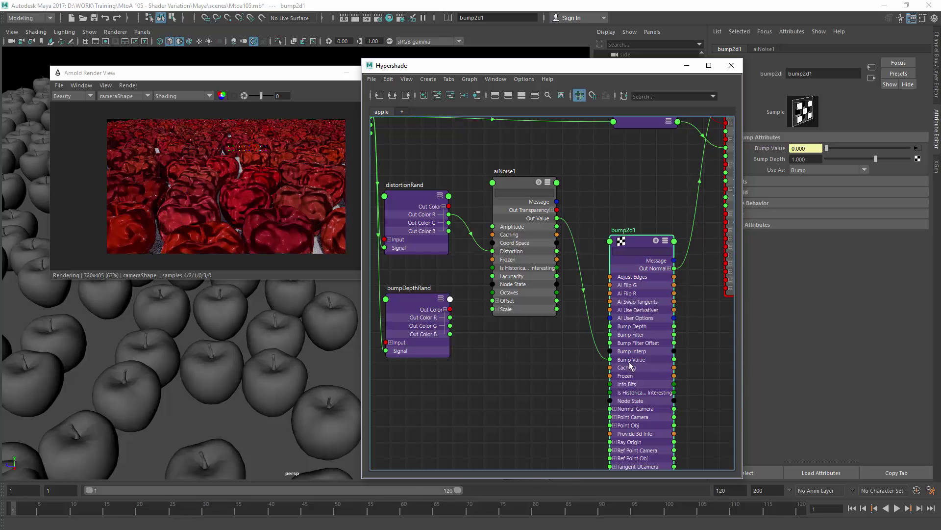
pyautogui.moveTo(450, 318)
pyautogui.mouseDown()
pyautogui.moveTo(563, 378)
pyautogui.moveTo(610, 325)
pyautogui.mouseUp()
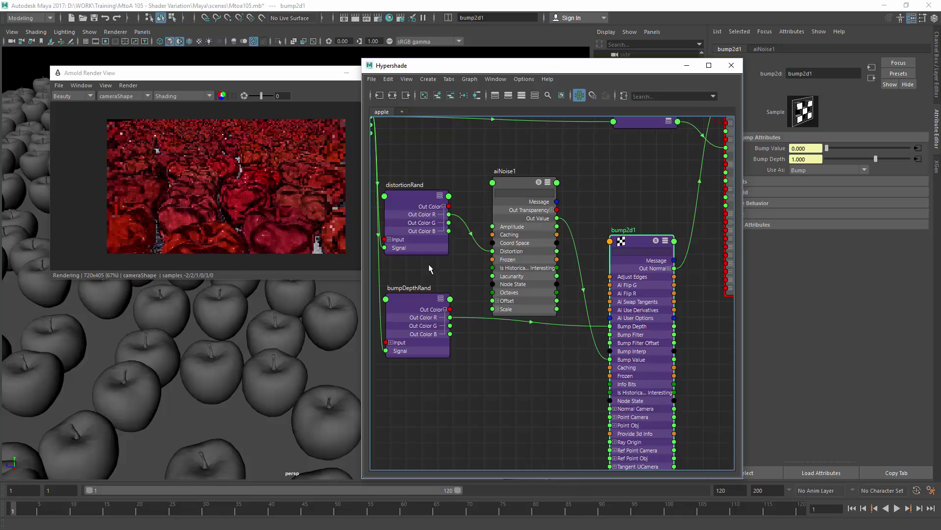
# Preview bumpDepthRand with Isolate Selected, lower its Input to near black, and fine-tune it with the render view in Shading mode
pyautogui.click(172, 96)
pyautogui.click(174, 162)
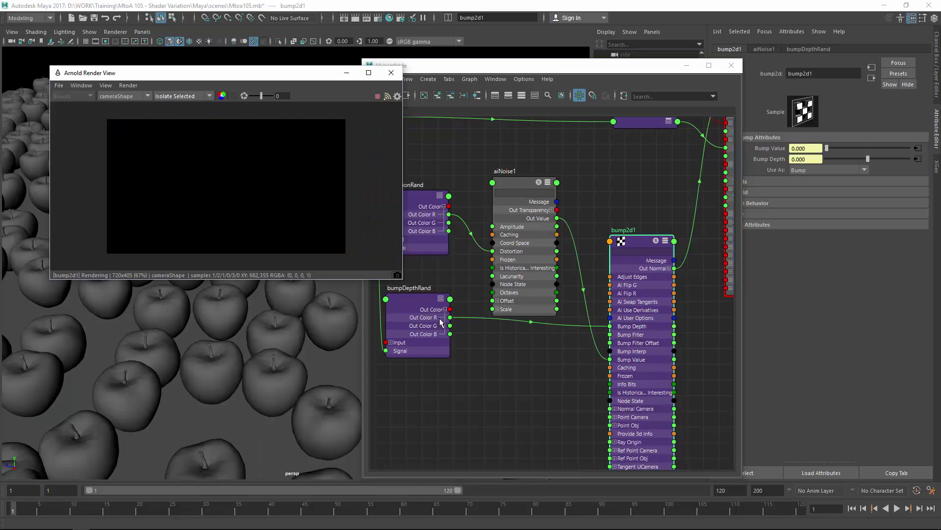
pyautogui.moveTo(418, 310); pyautogui.dragTo(423, 320)
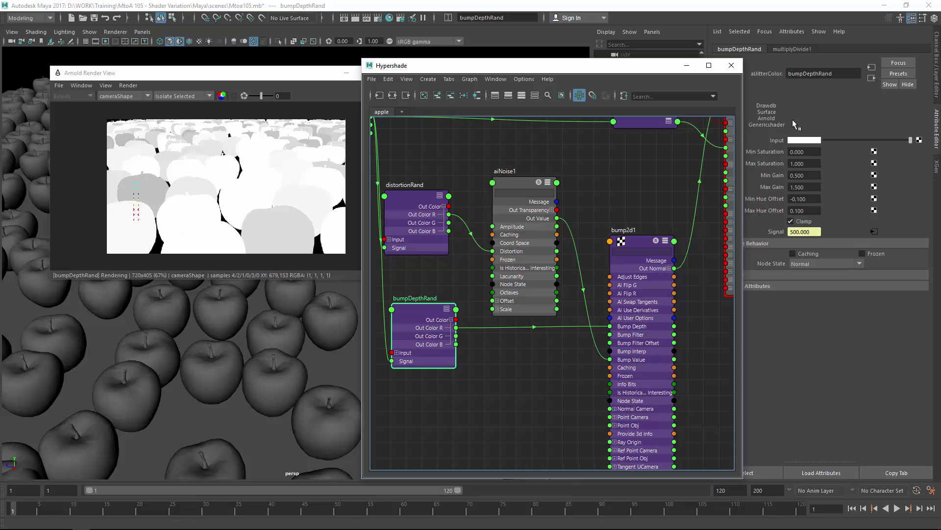
pyautogui.click(829, 140)
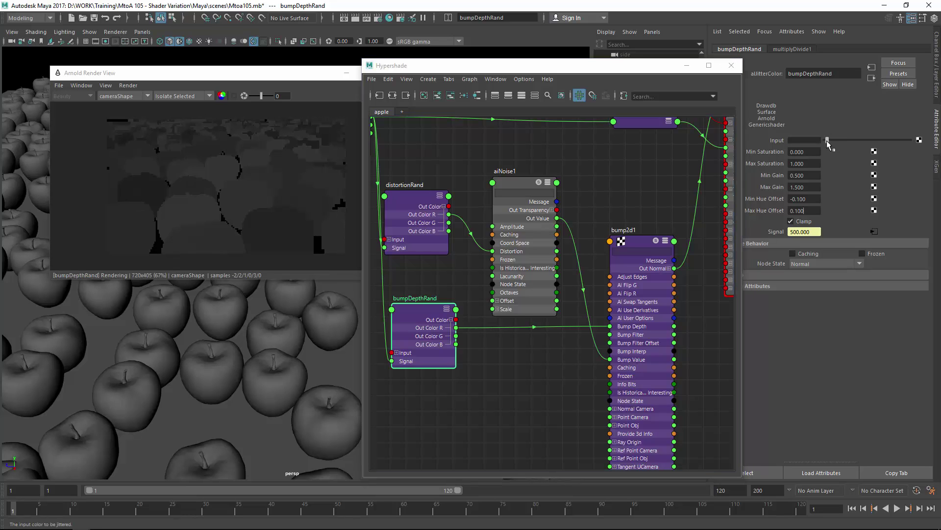
pyautogui.click(183, 96)
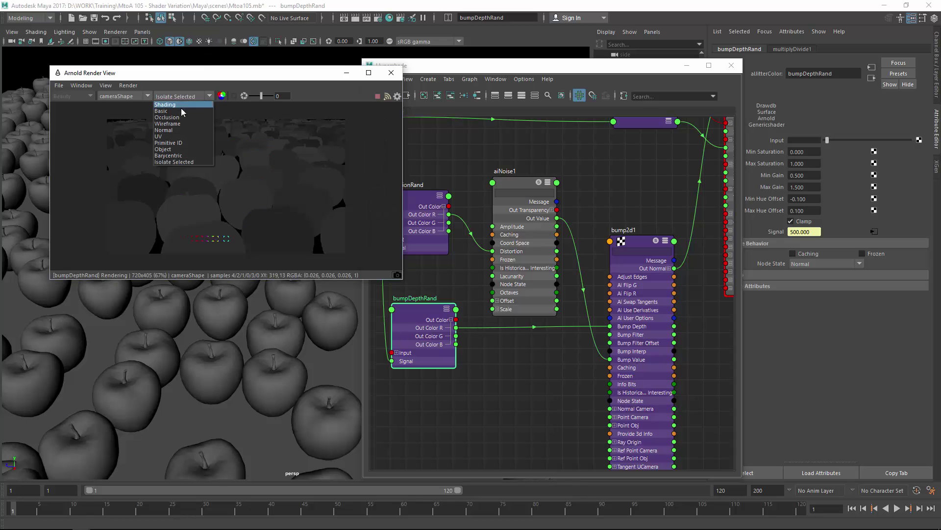
pyautogui.click(181, 108)
pyautogui.moveTo(827, 140); pyautogui.dragTo(828, 140)
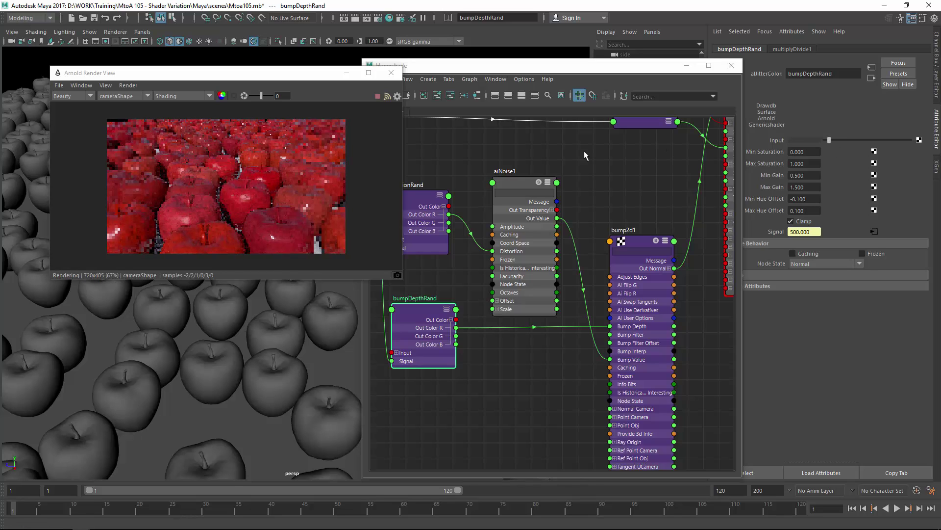